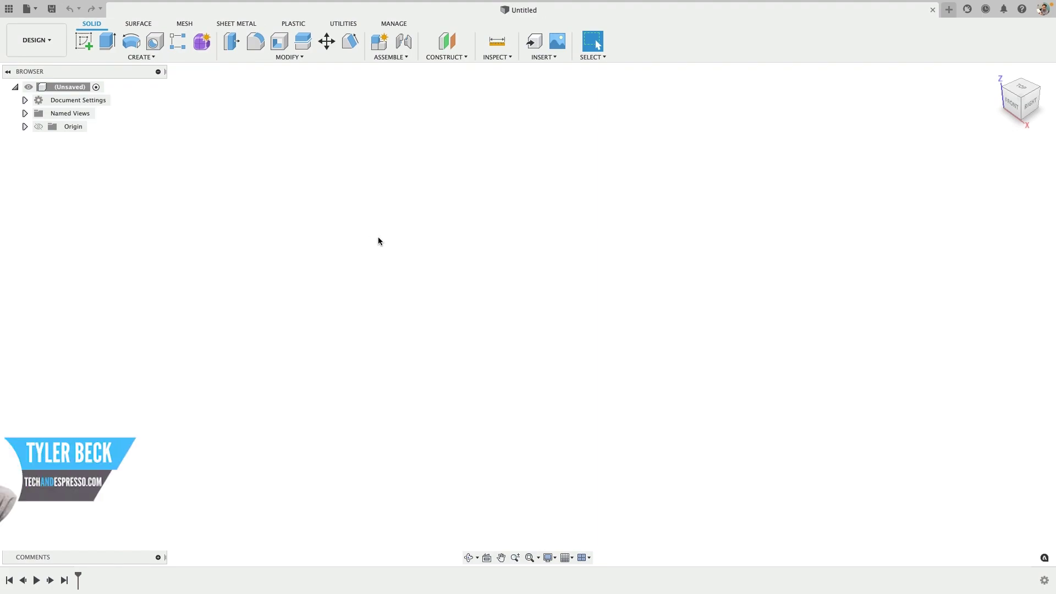
Step: Start a sketch on the front plane, then orbit to view the extruded T-shaped body in 3-D
click(85, 40)
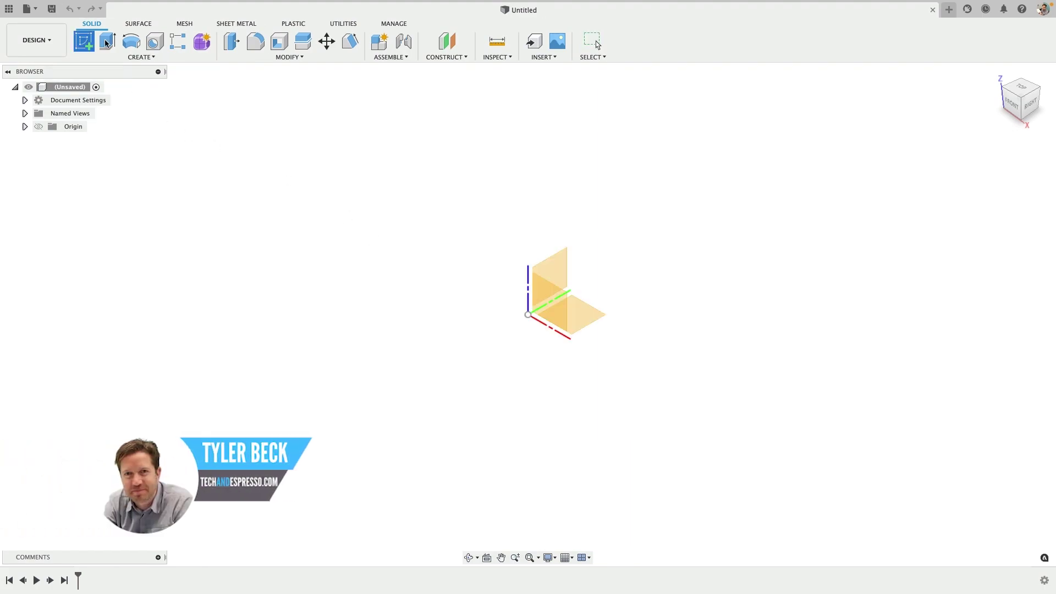
click(558, 305)
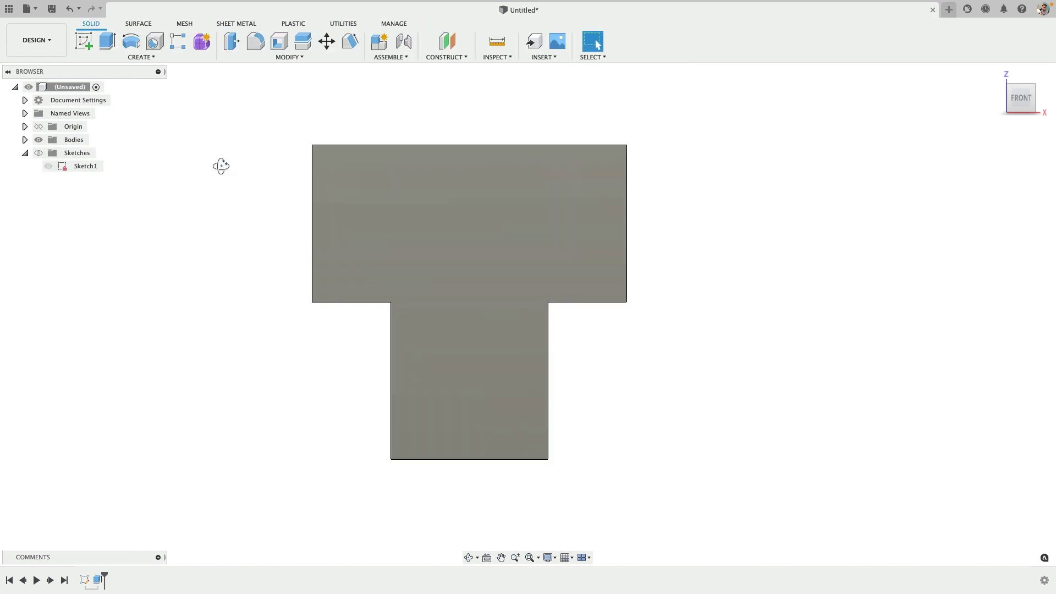
shift+middle_drag(219, 165, 250, 143)
mouse_move(250, 143)
mouse_down()
mouse_move(316, 144)
mouse_move(255, 163)
mouse_move(251, 153)
mouse_move(271, 146)
mouse_move(240, 151)
mouse_move(255, 153)
mouse_up()
key(Escape)
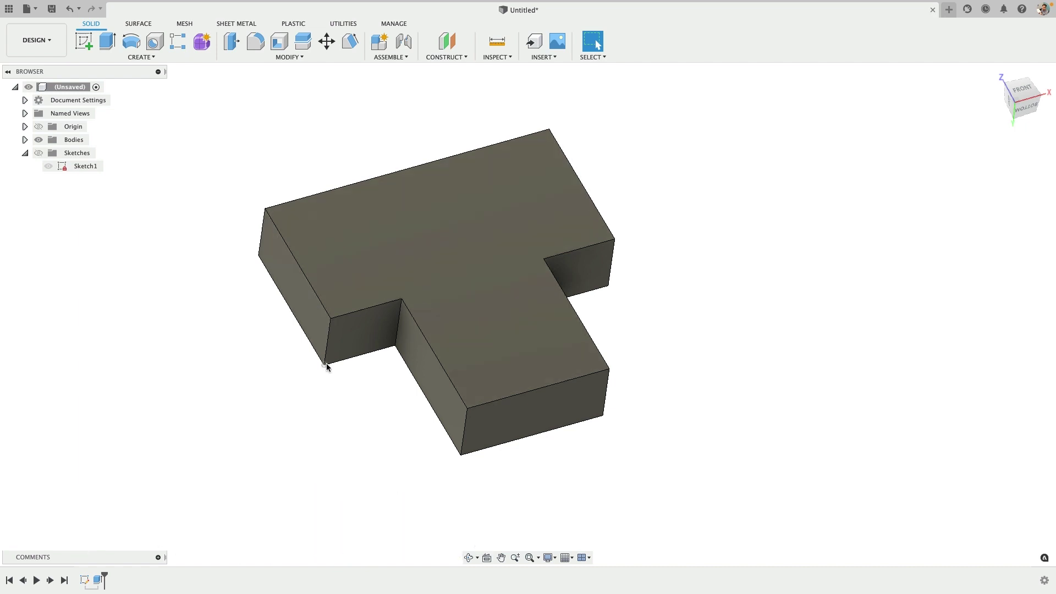
Step: Make Sketch1 visible and change its 45.00 width dimension to 80
click(86, 580)
click(49, 166)
click(603, 464)
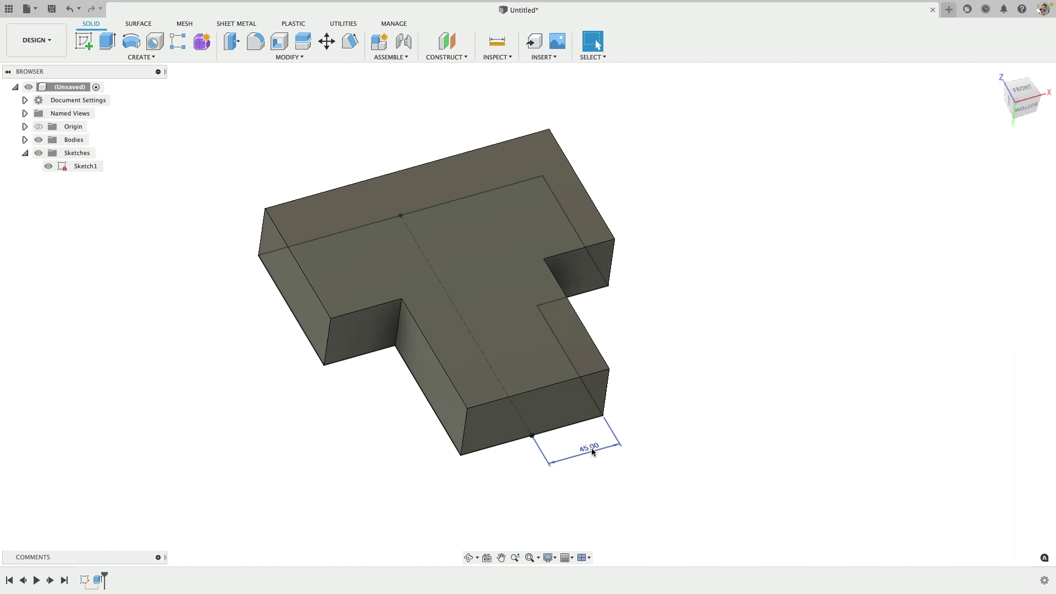
double_click(589, 448)
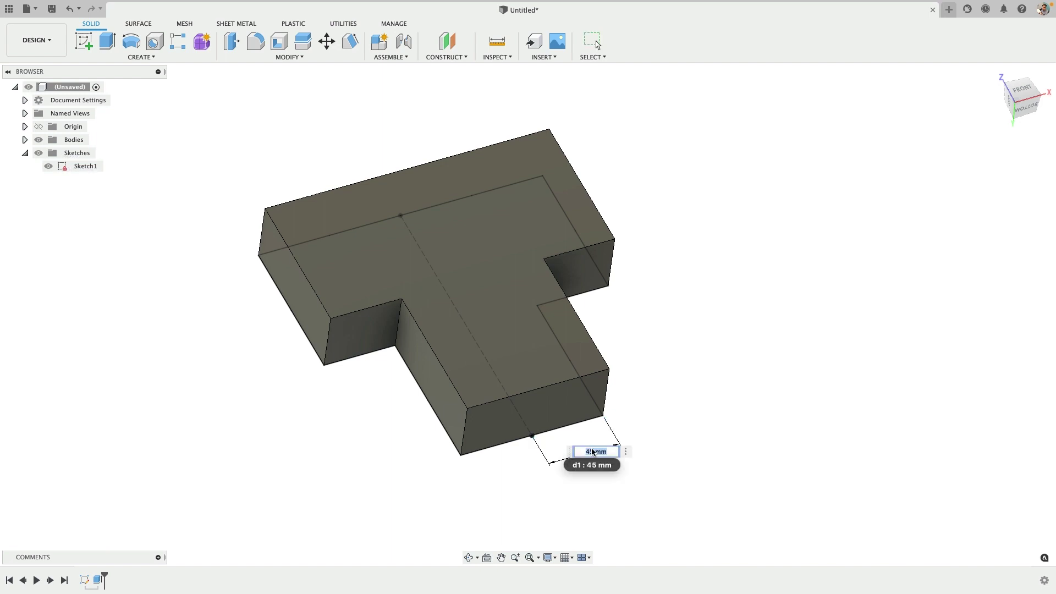
text(50)
key(Return)
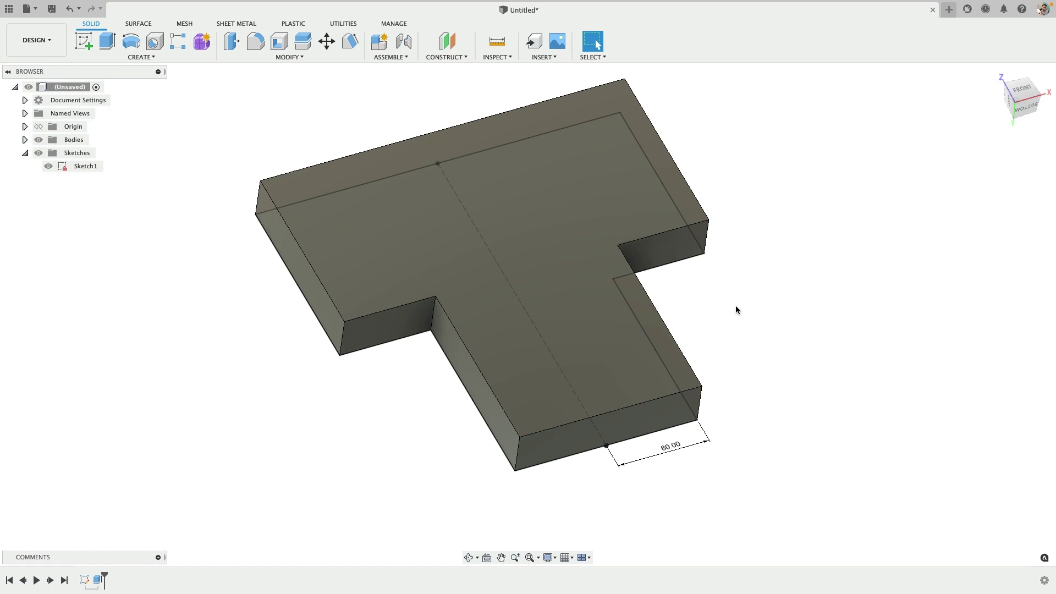
Step: Orbit to a near front view and reopen Sketch1 for editing
shift+middle_drag(735, 306, 712, 329)
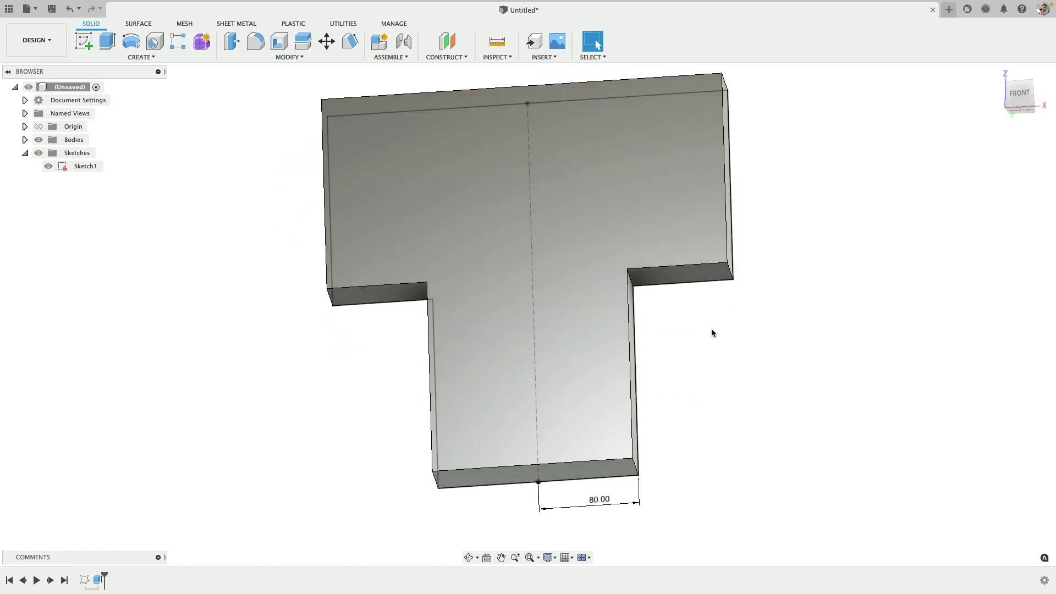
shift+middle_drag(711, 328, 731, 313)
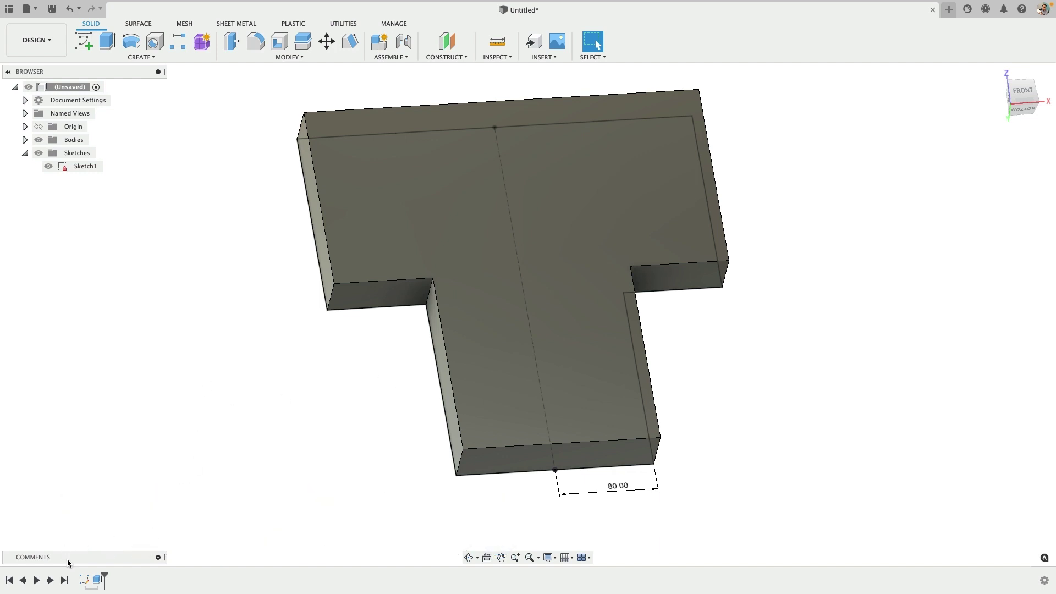
right_click(84, 580)
click(105, 464)
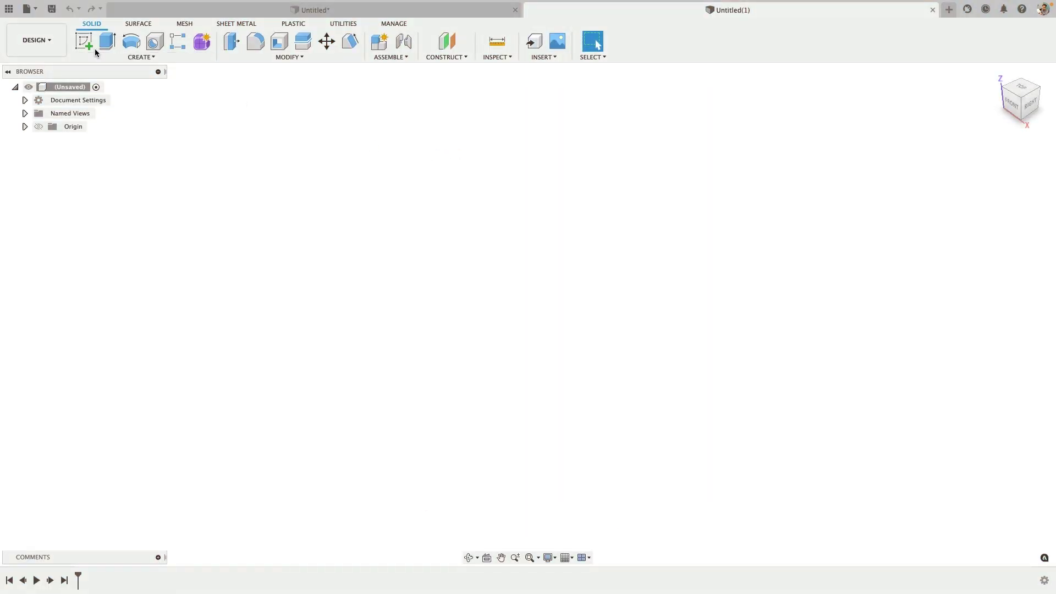
Step: Start a sketch on the front plane and draw the bottom line and vertical stem from the origin
click(80, 41)
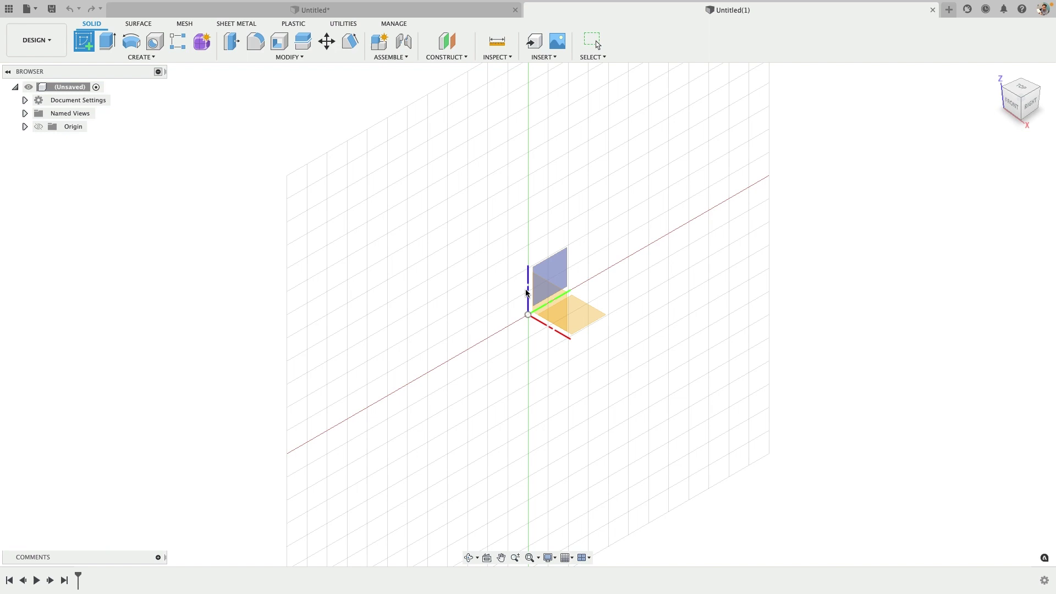
click(547, 304)
click(84, 42)
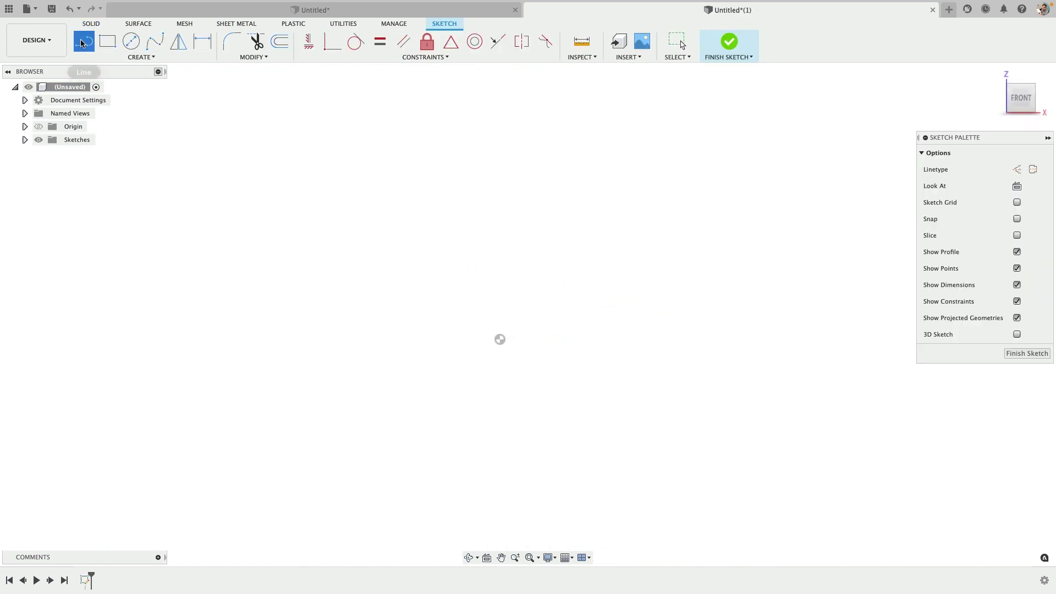
click(500, 339)
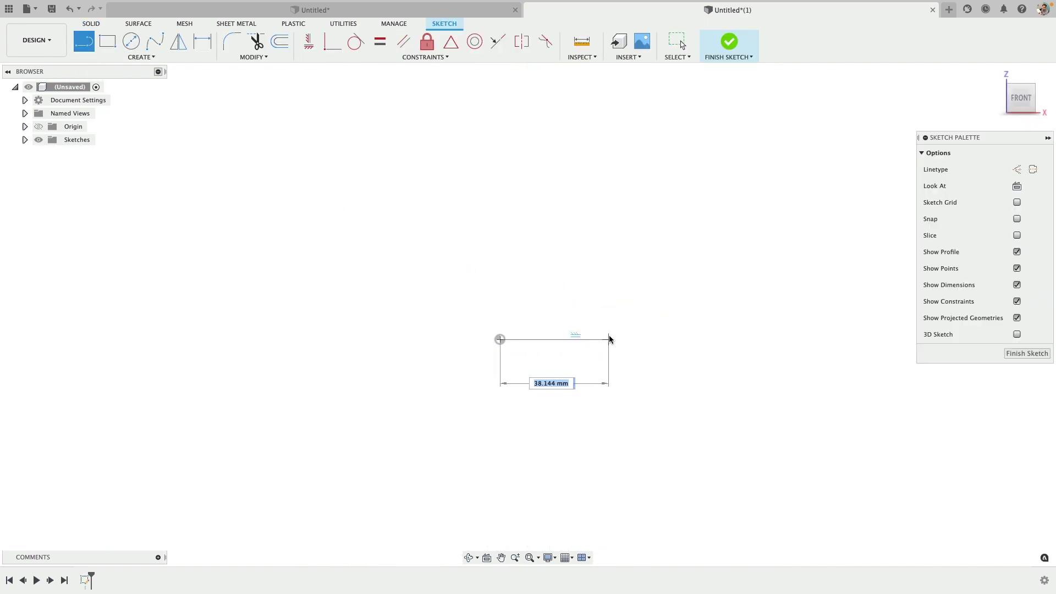
click(610, 340)
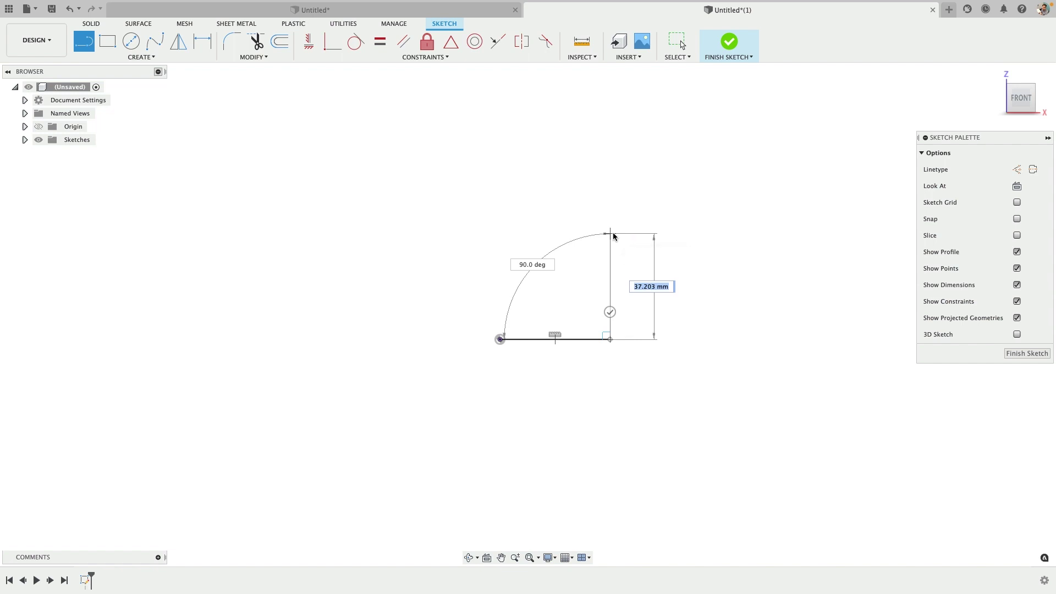
click(610, 234)
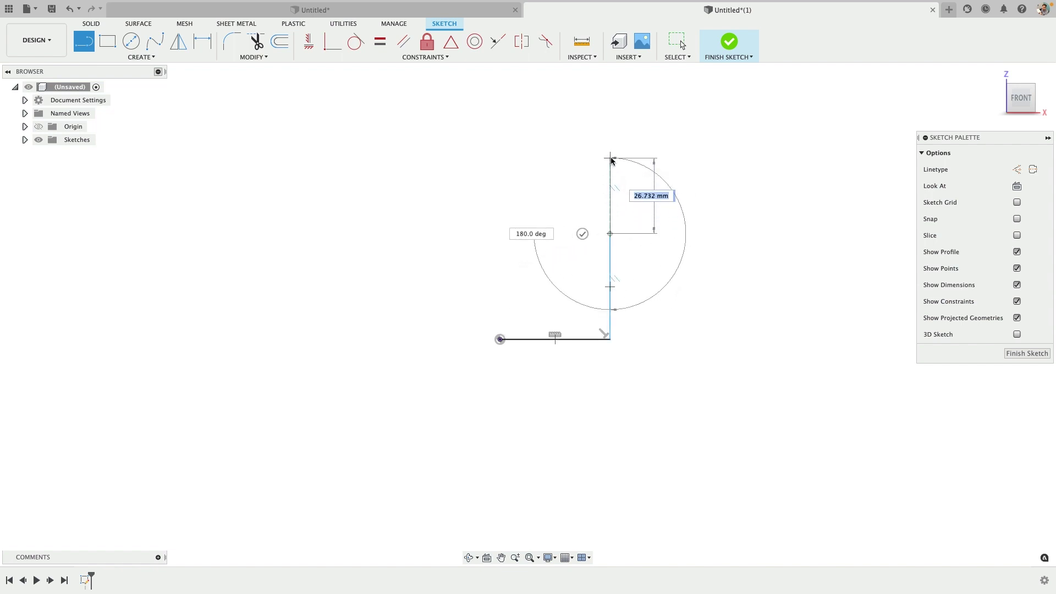
click(610, 158)
Step: Draw the shoulder, top edge and left edge, closing the half-T at the origin, and select the left edge
scroll(687, 176, down, 3)
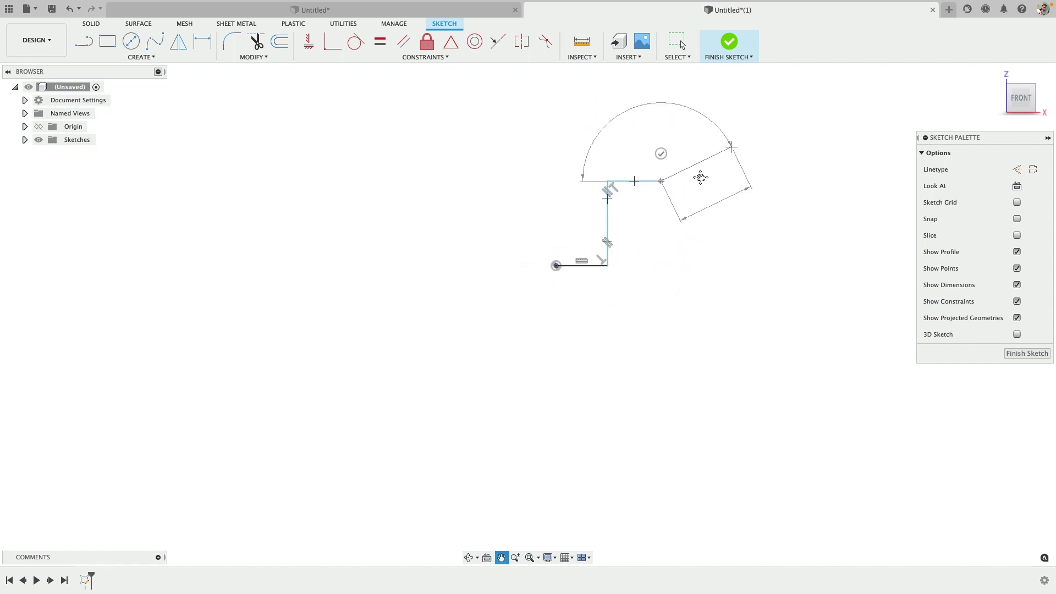
middle_drag(688, 160, 598, 366)
click(571, 389)
click(571, 328)
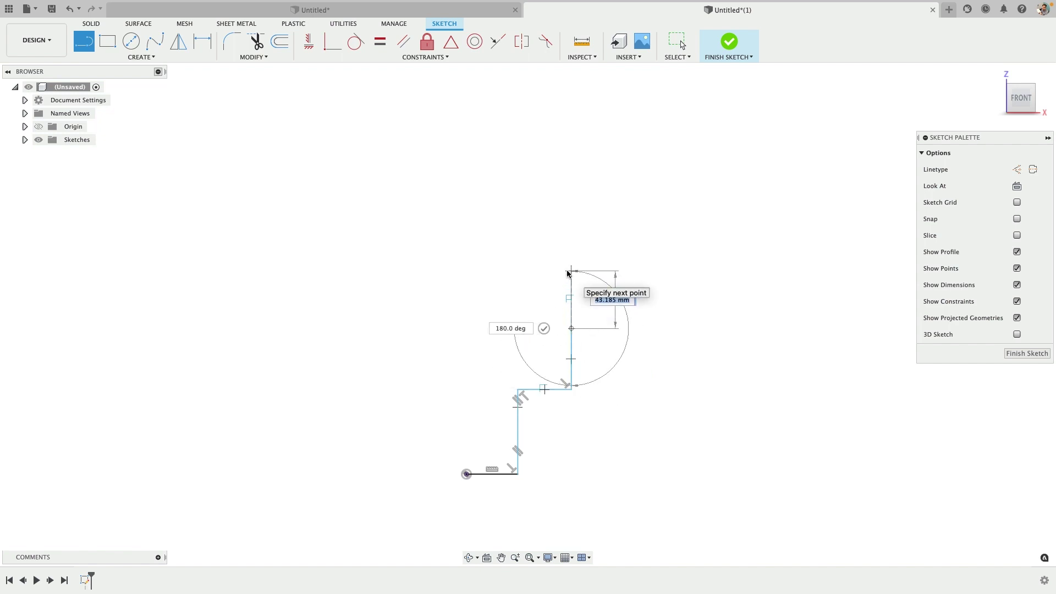
click(519, 329)
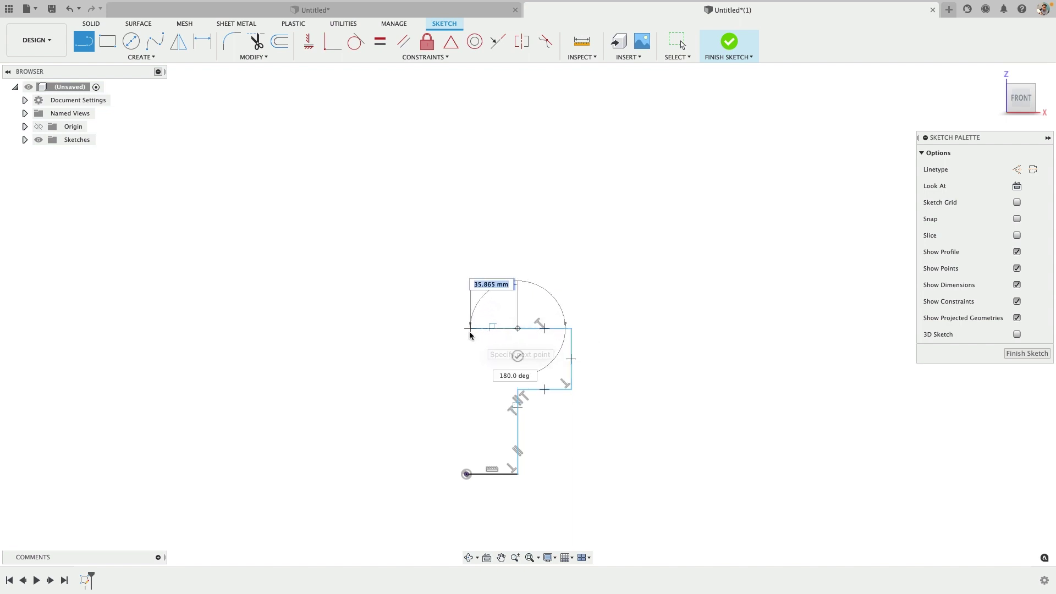
click(467, 330)
click(466, 474)
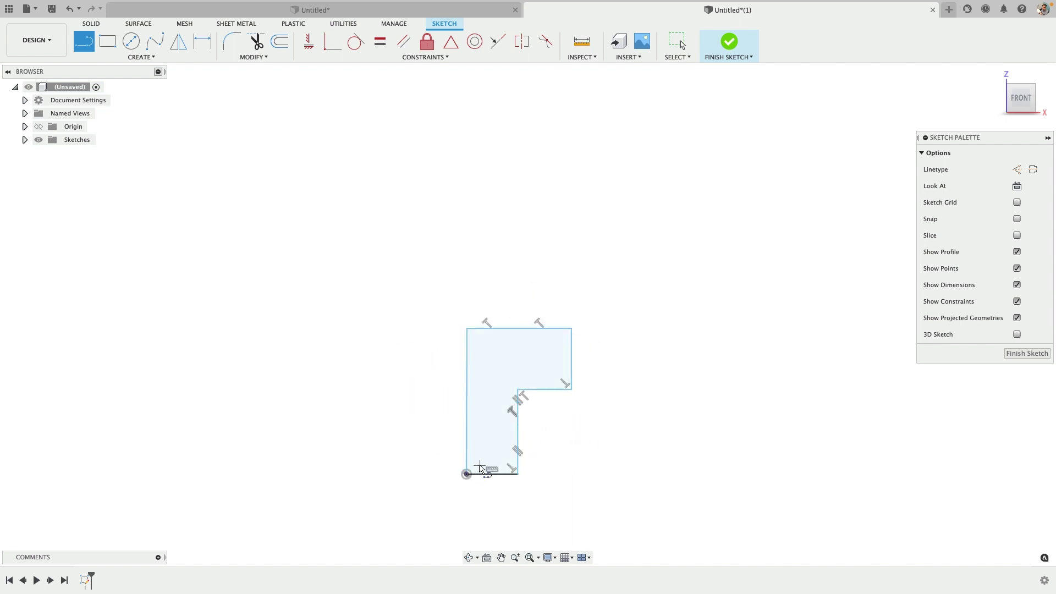
key(Escape)
click(467, 450)
Step: Make the left edge a construction line and apply a horizontal/vertical constraint
key(x)
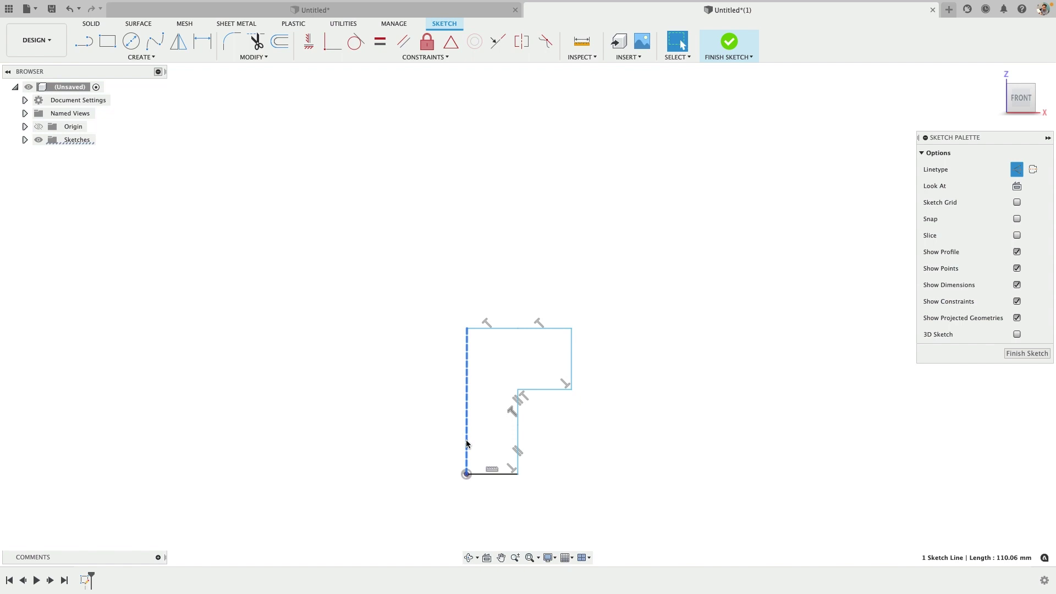
right_click(467, 440)
click(467, 349)
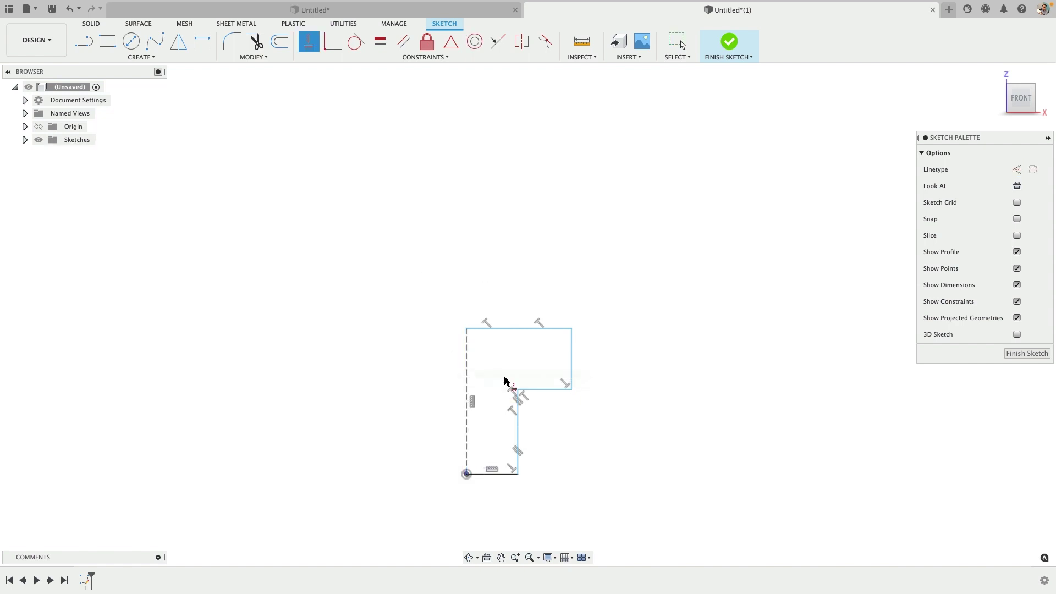
scroll(502, 421, up, 5)
scroll(508, 418, down, 2)
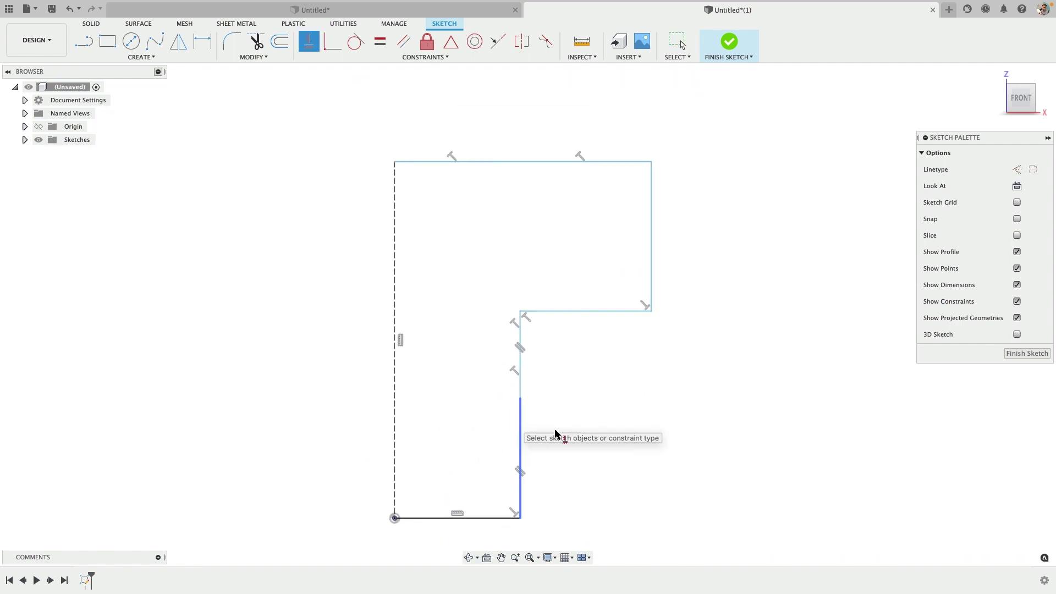
key(Escape)
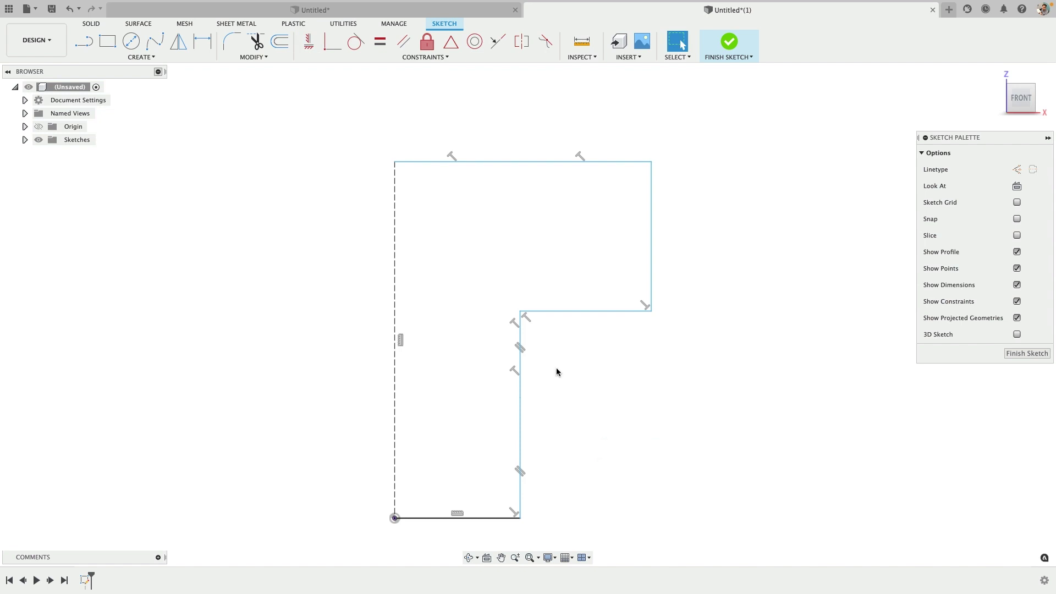
Step: Make the top, right, step, stem and bottom lines equal length, including the right step segments
click(499, 162)
click(652, 195)
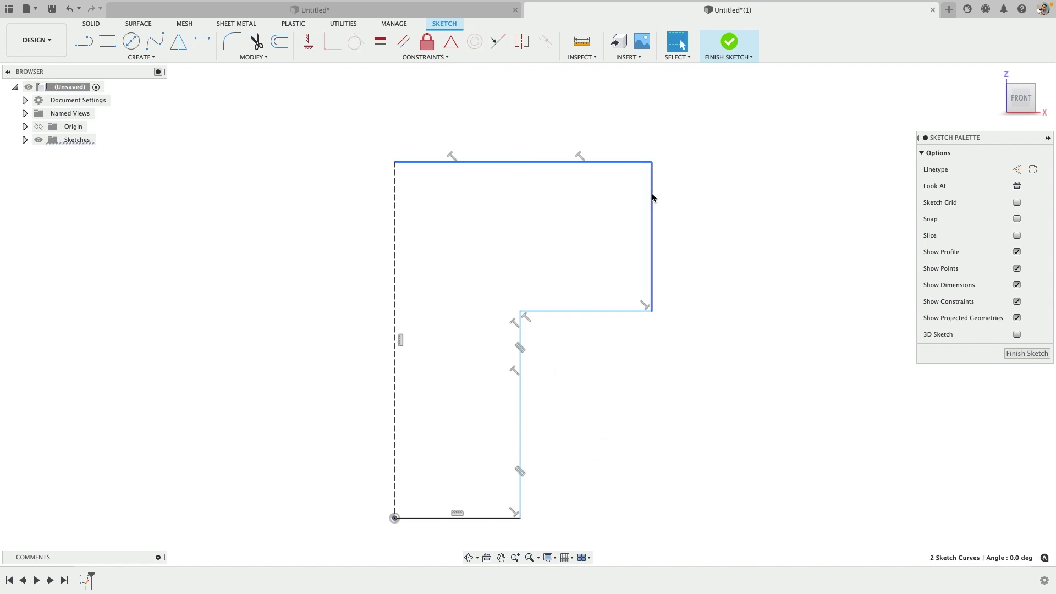
click(584, 312)
click(521, 357)
click(521, 435)
click(520, 492)
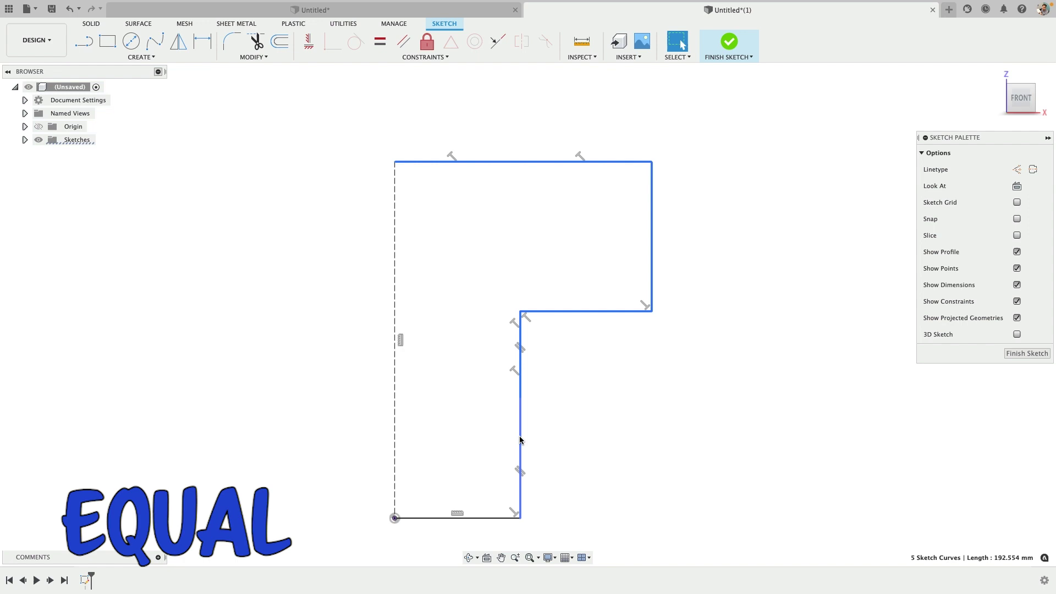
click(484, 518)
right_click(619, 439)
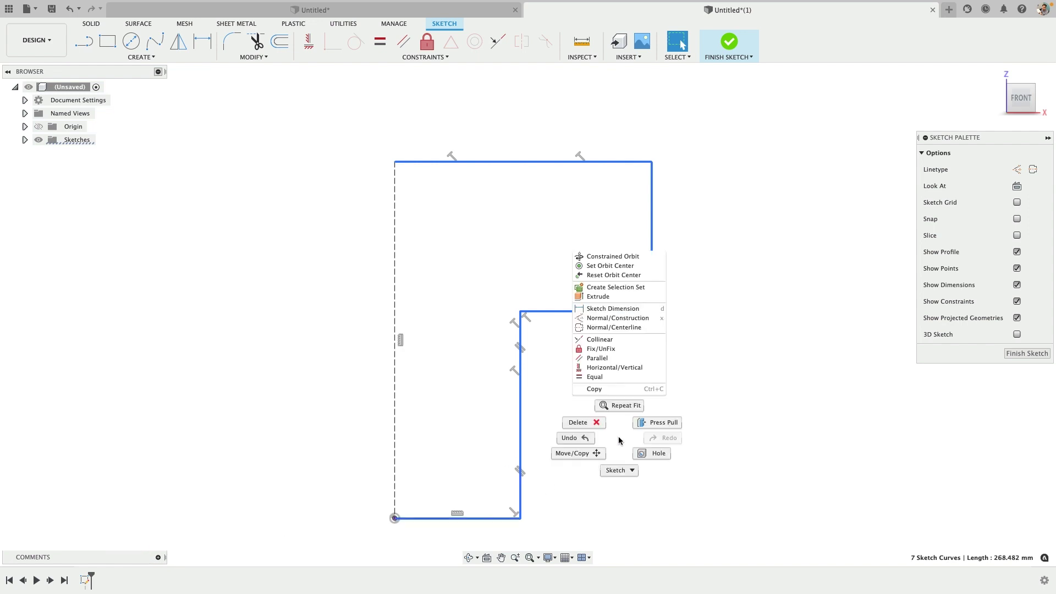
click(606, 377)
click(520, 480)
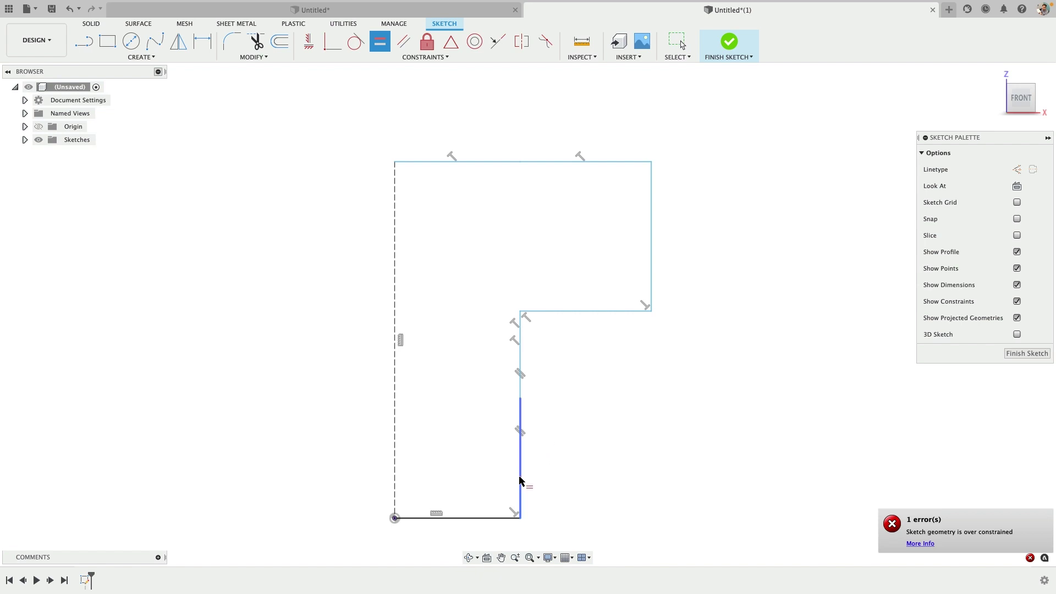
click(525, 388)
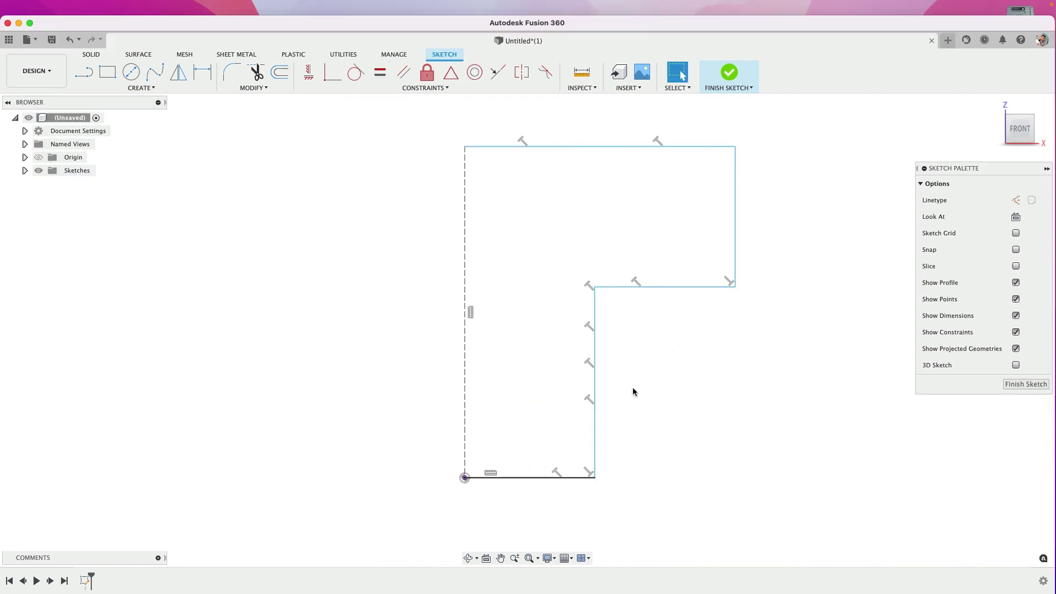
click(466, 223)
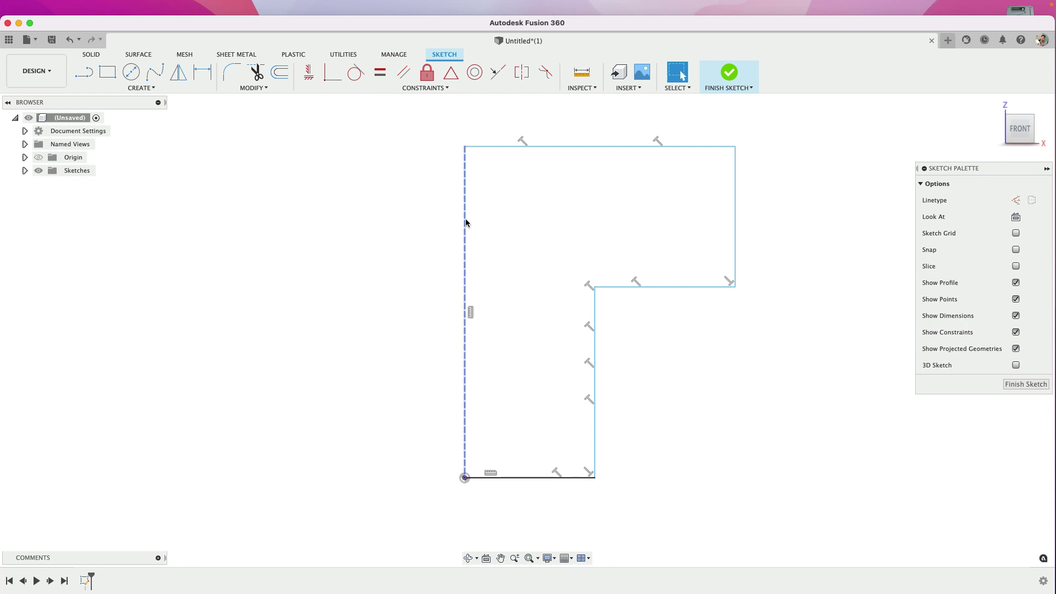
click(465, 222)
key(Delete)
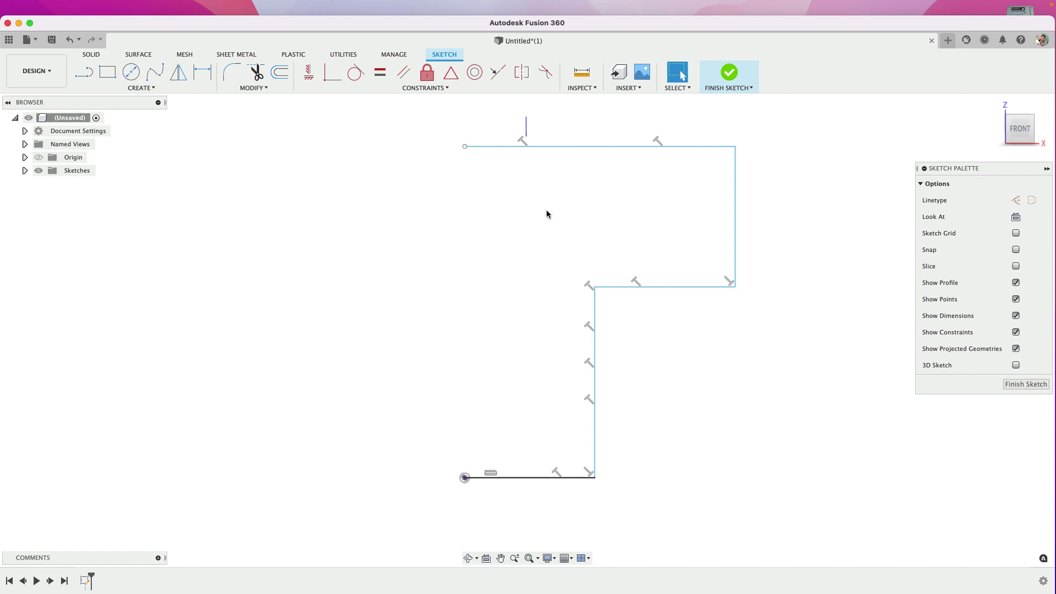
mouse_move(524, 116)
mouse_down()
mouse_move(708, 463)
mouse_move(767, 548)
mouse_move(479, 99)
mouse_move(502, 116)
mouse_up()
right_click(506, 117)
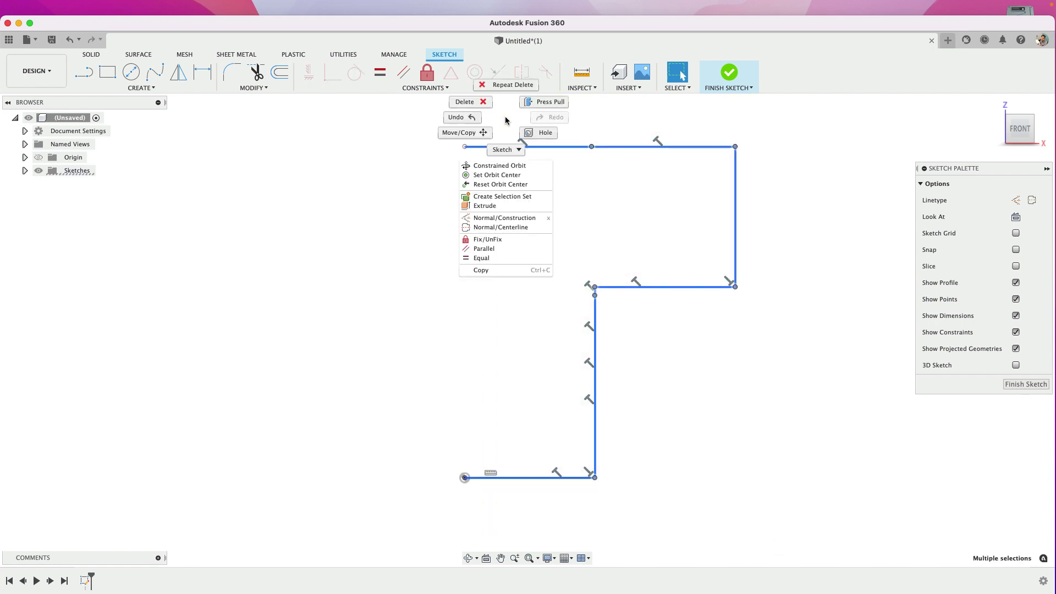
click(506, 258)
scroll(653, 243, down, 3)
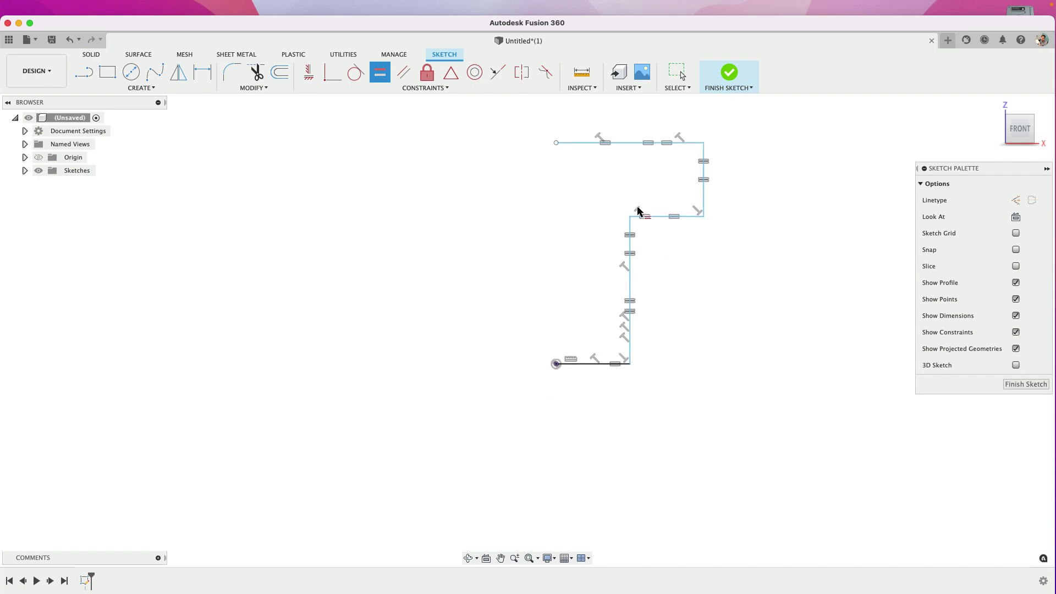
key(Escape)
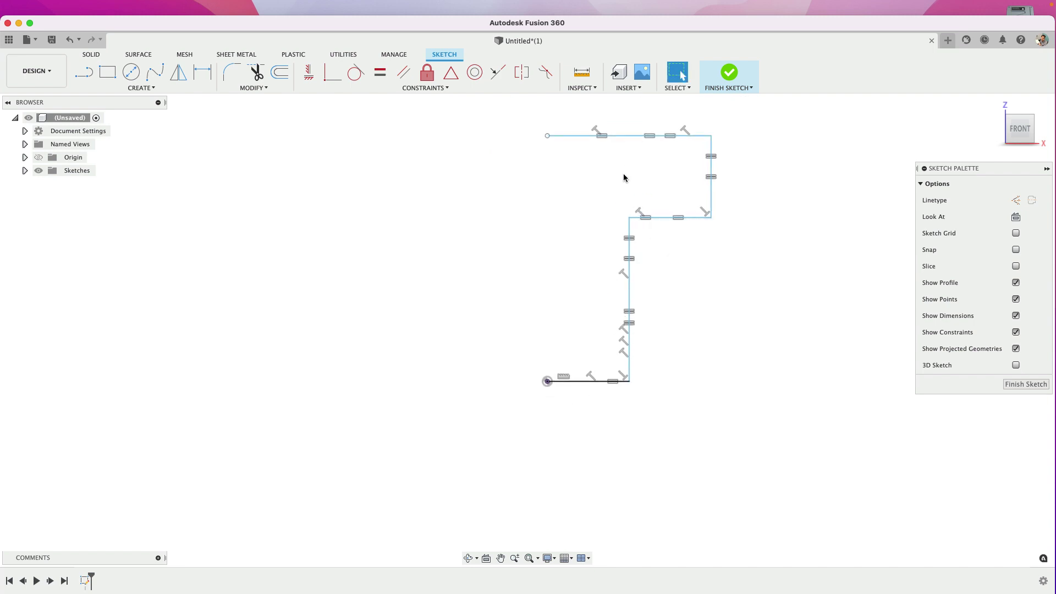
key(super+z)
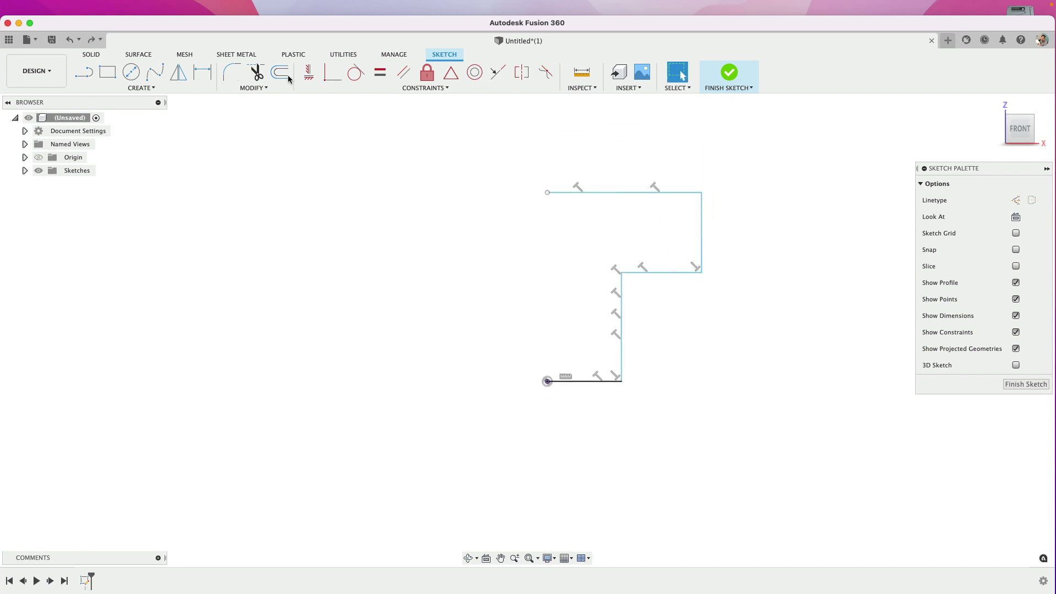
Step: Draw a vertical line between the top-left and bottom-left endpoints and make it construction
click(81, 73)
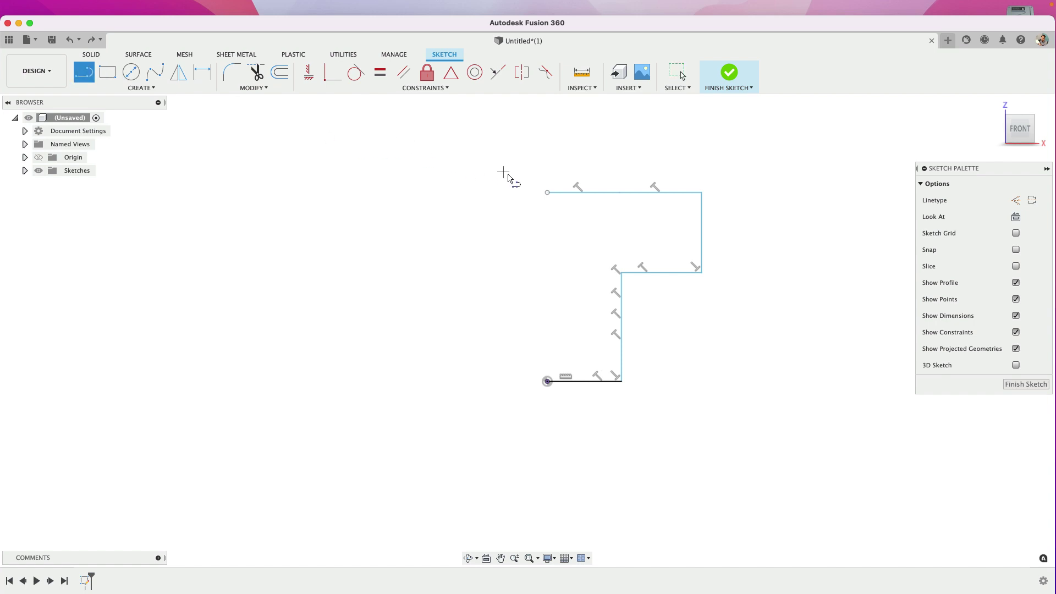
click(547, 193)
click(548, 381)
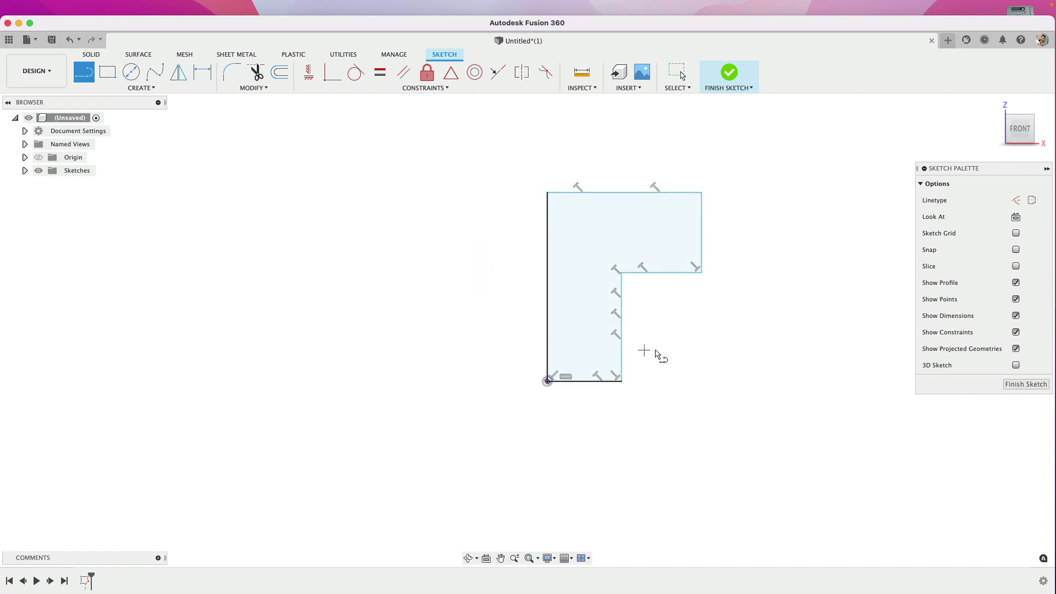
key(Escape)
click(552, 303)
click(547, 306)
key(x)
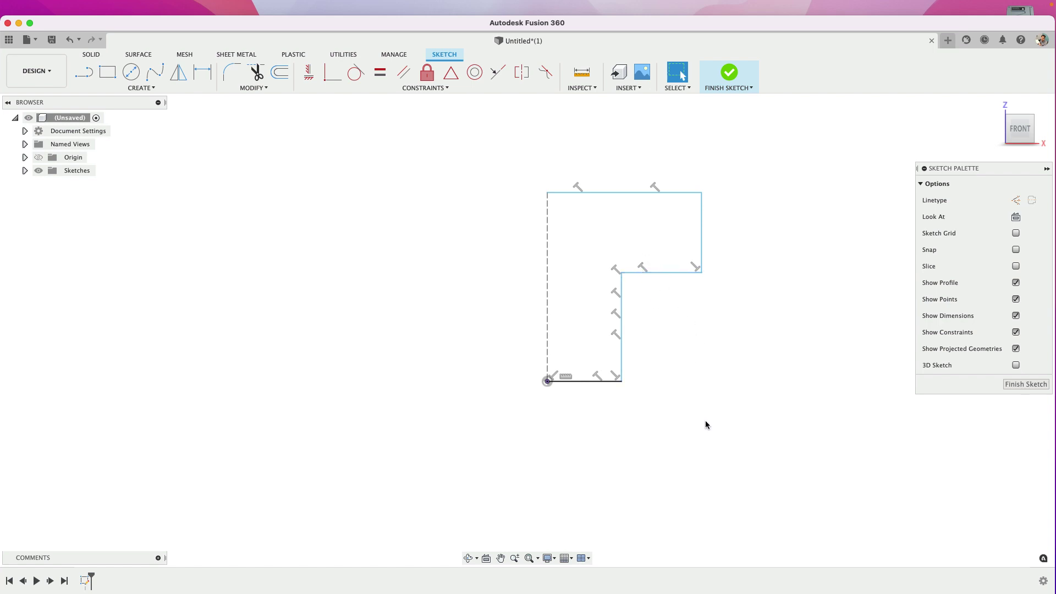
Step: Window-select all outline lines and apply an Equal constraint
drag(722, 404, 585, 177)
right_click(585, 177)
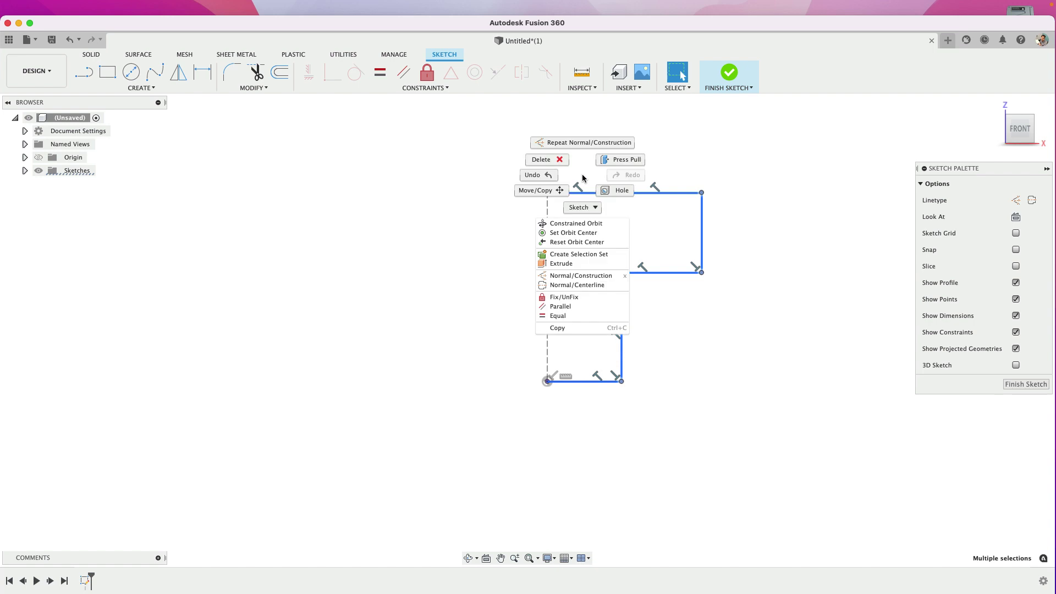
click(579, 314)
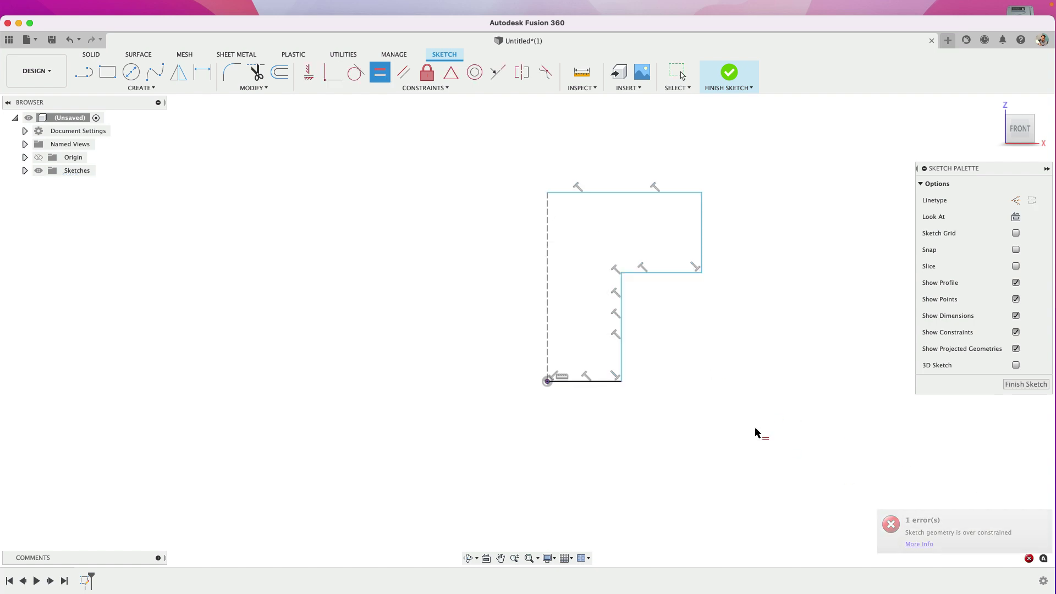
key(Escape)
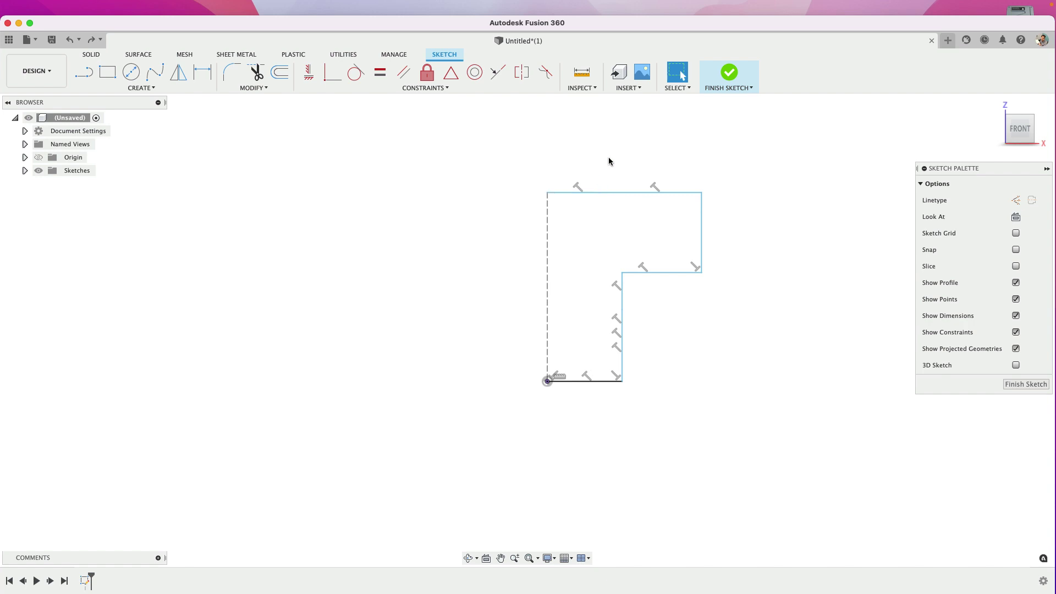
Step: Make the two top-edge halves equal and the right vertical equal to the top-right segment
click(601, 193)
click(658, 192)
right_click(718, 196)
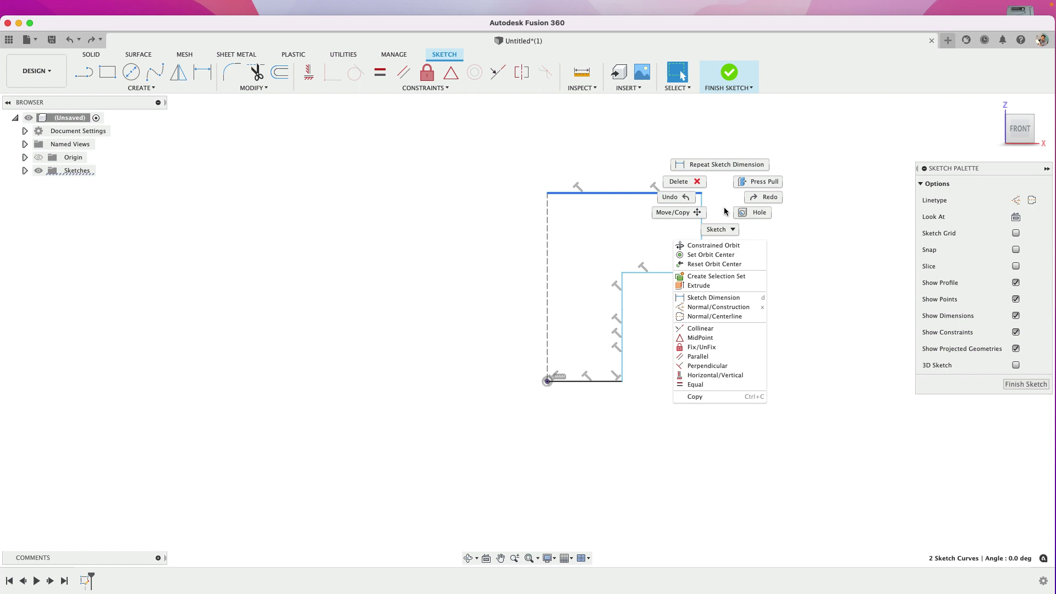
click(708, 385)
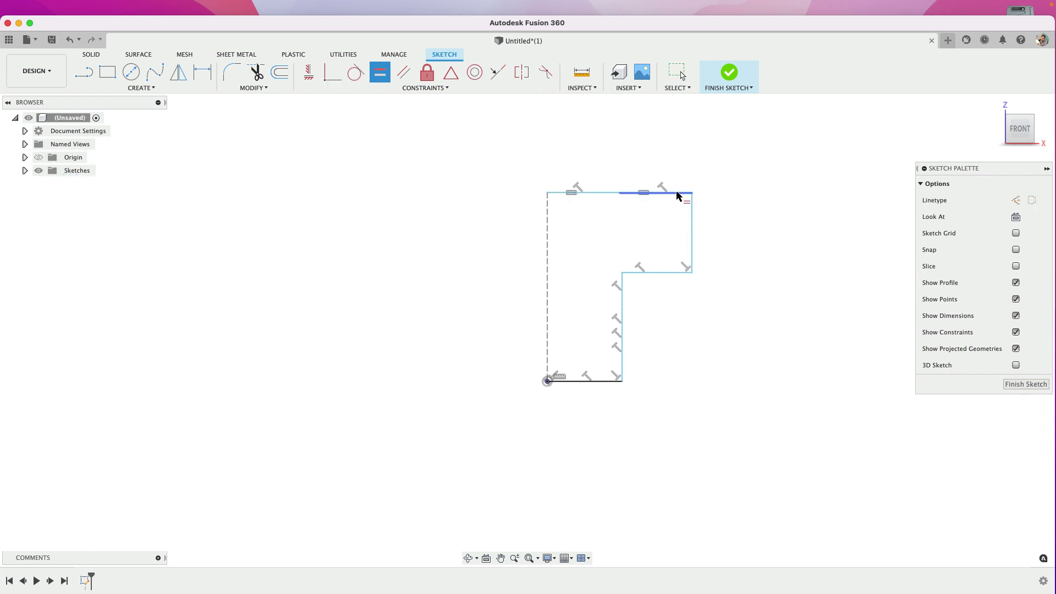
click(677, 193)
click(691, 218)
Step: Equalize the step's horizontal line, inner vertical segments and bottom line with the chain
click(692, 244)
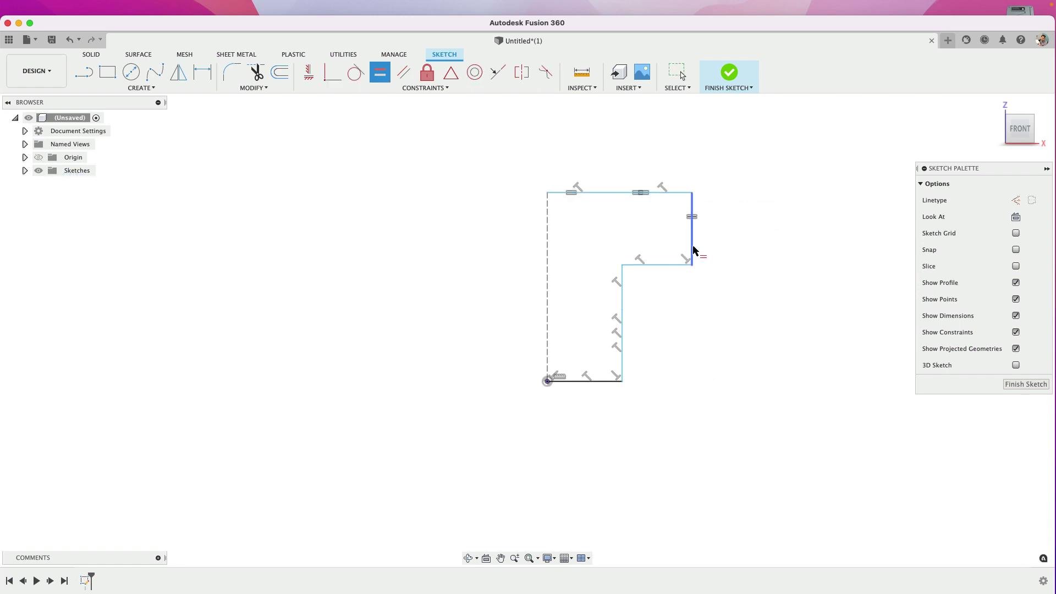
click(649, 265)
click(621, 283)
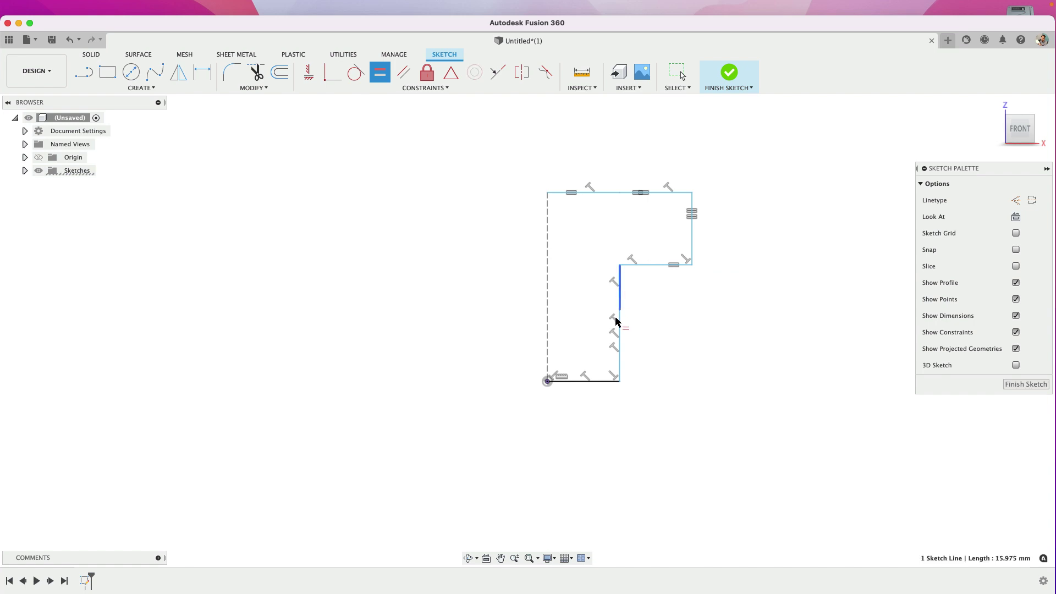
click(619, 337)
click(601, 381)
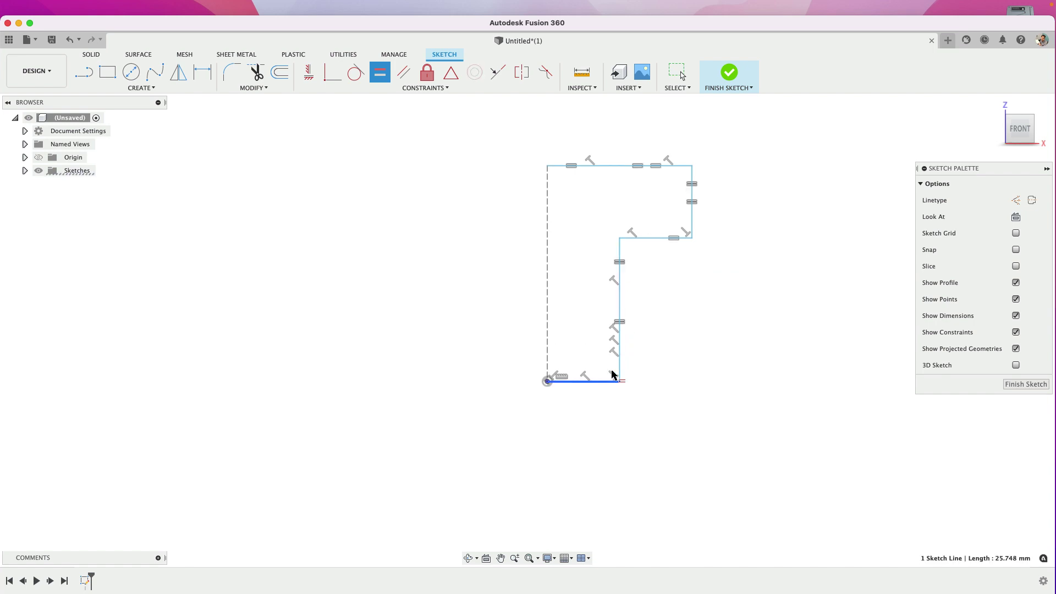
click(620, 358)
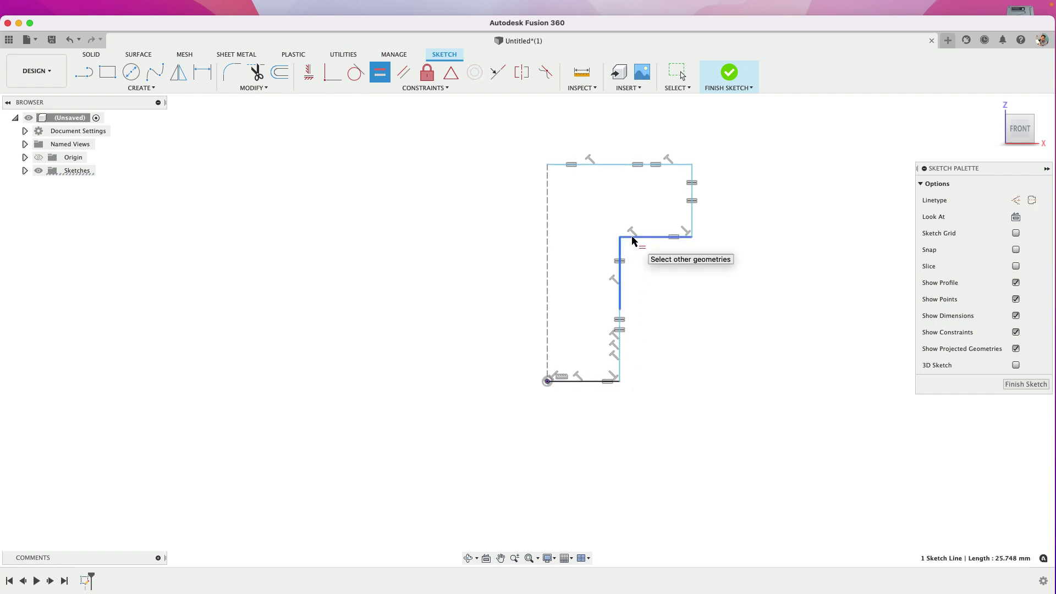
key(Escape)
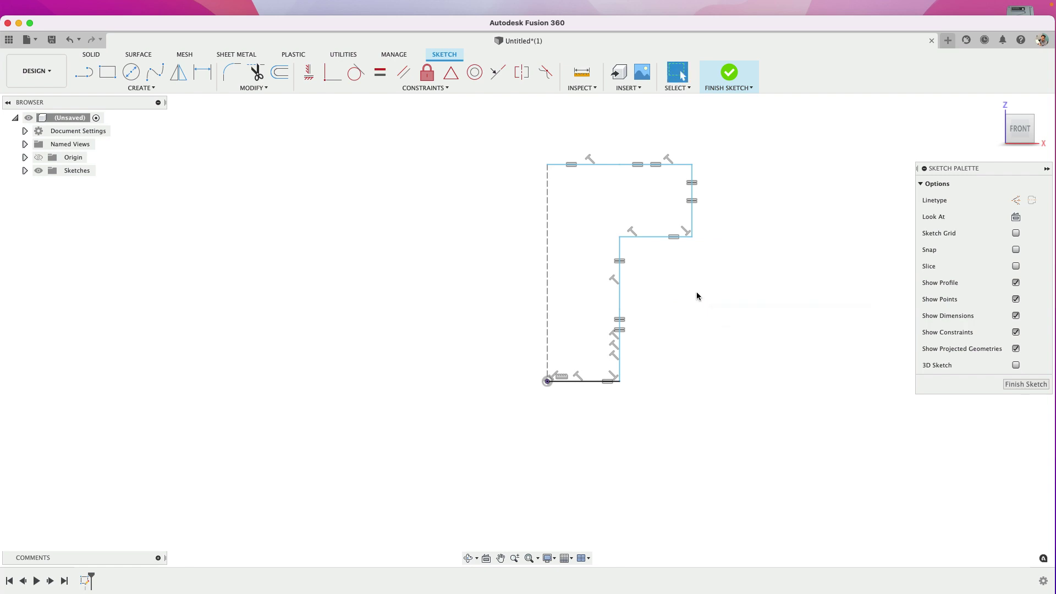
Step: Dimension the bottom line at 45 mm, placing the dimension below it
key(ctrl+super+f)
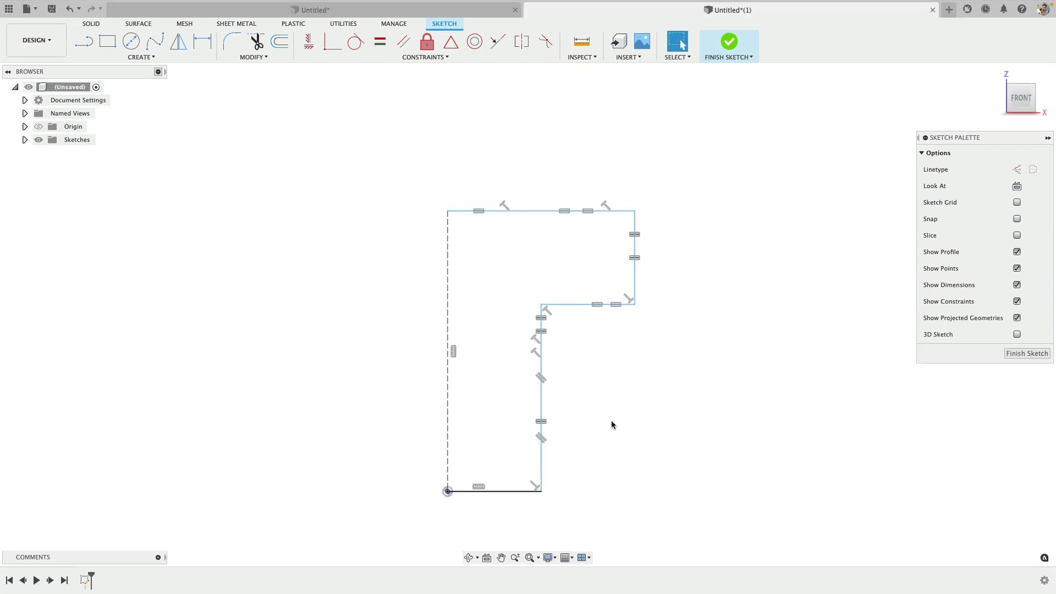
scroll(605, 434, up, 3)
key(d)
click(502, 508)
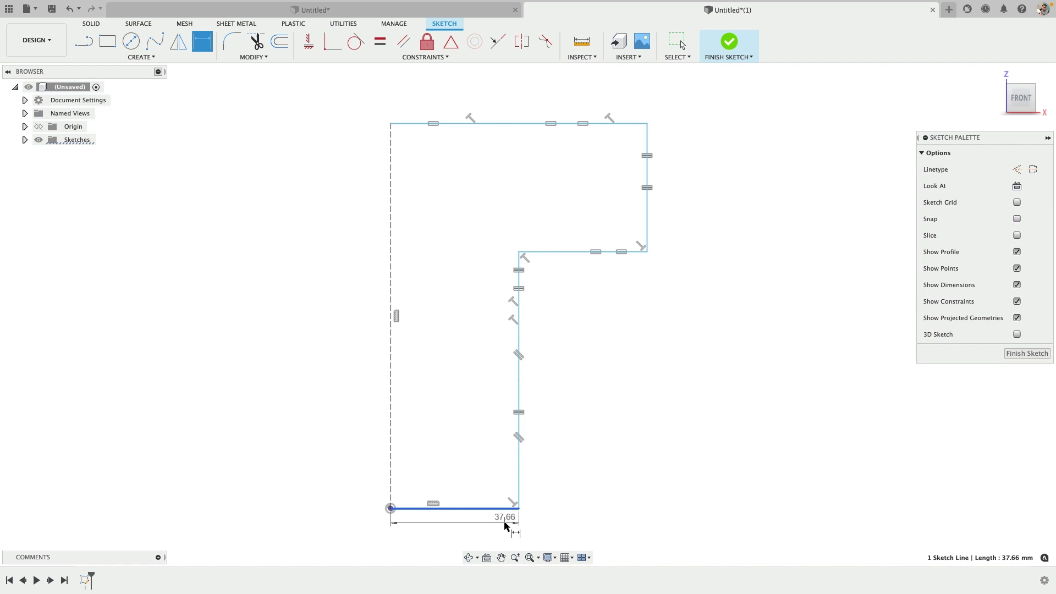
click(505, 524)
text(45)
key(Return)
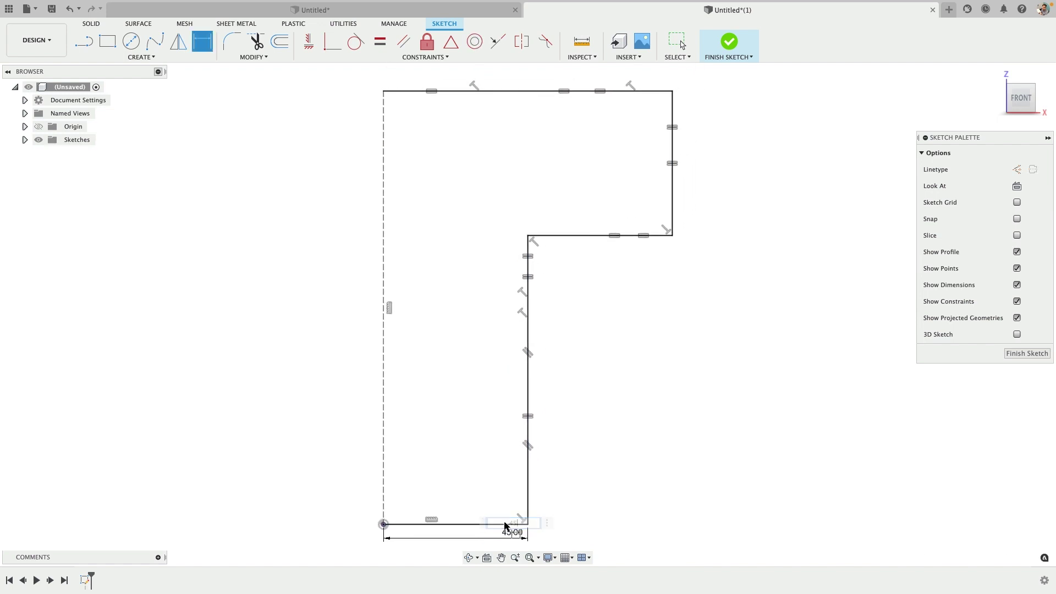
key(Escape)
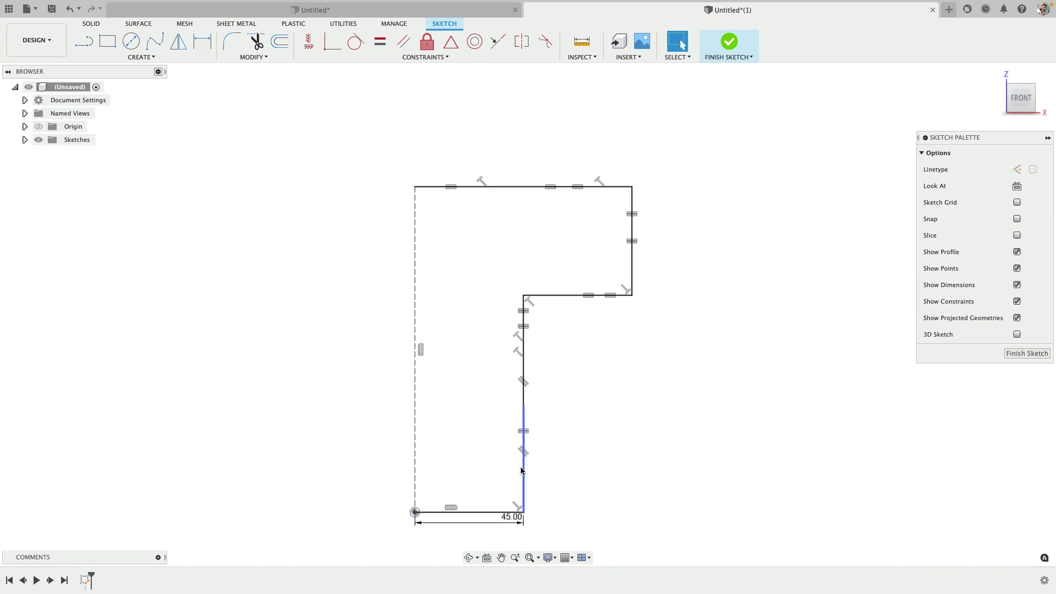
Step: Check the stem, step, right vertical and top-edge segments now measure 45 mm
click(521, 471)
click(524, 373)
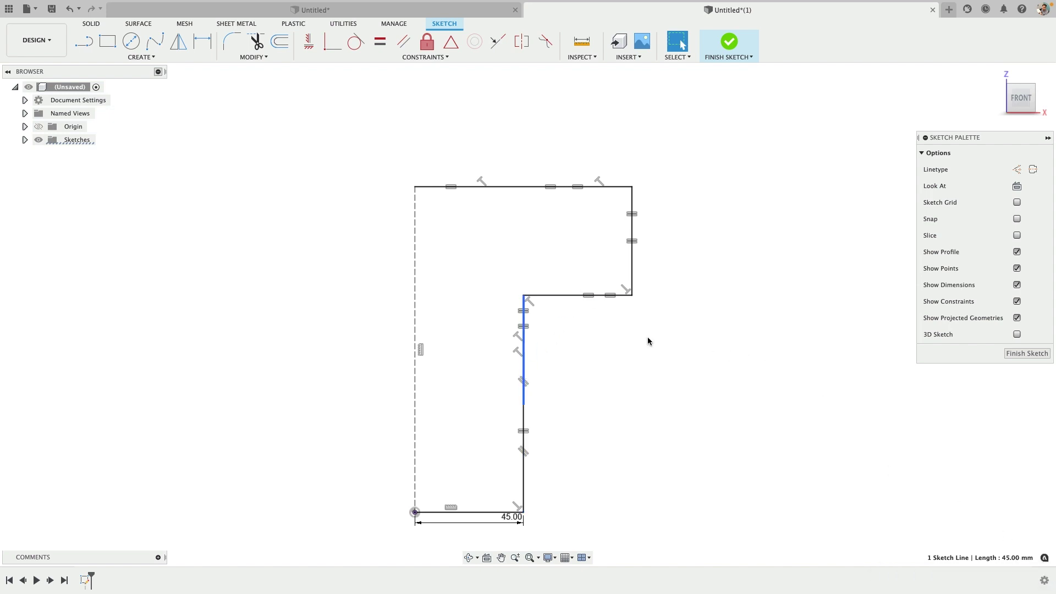
click(590, 296)
click(575, 295)
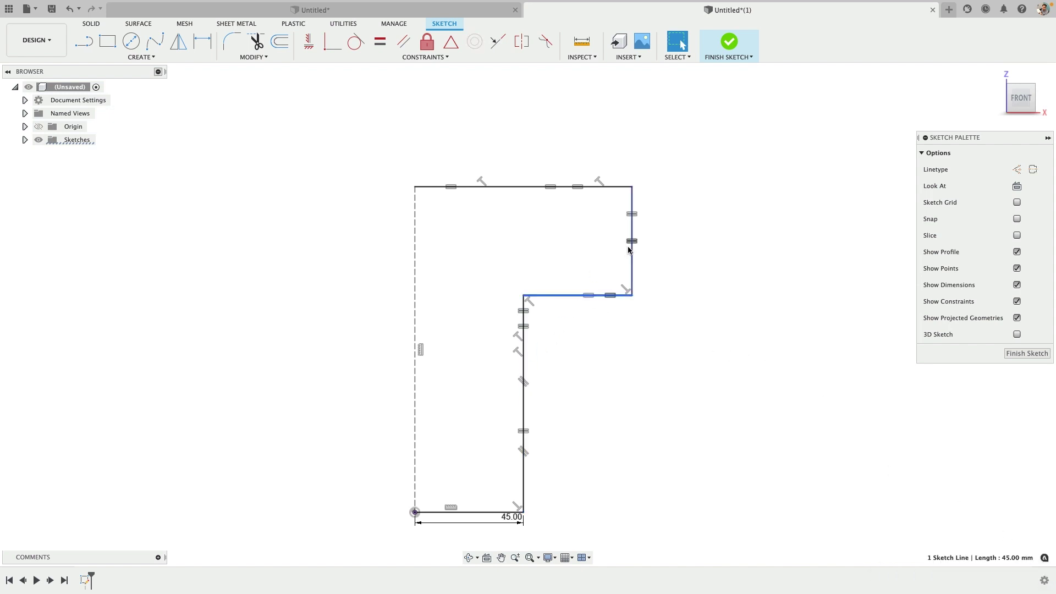
click(630, 250)
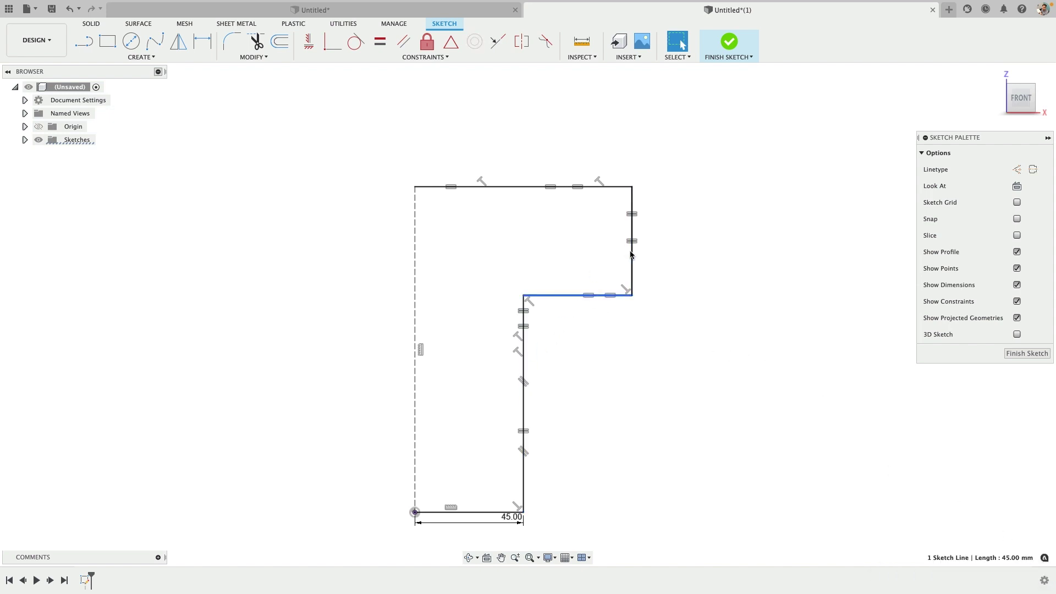
click(508, 190)
click(500, 185)
scroll(770, 298, down, 2)
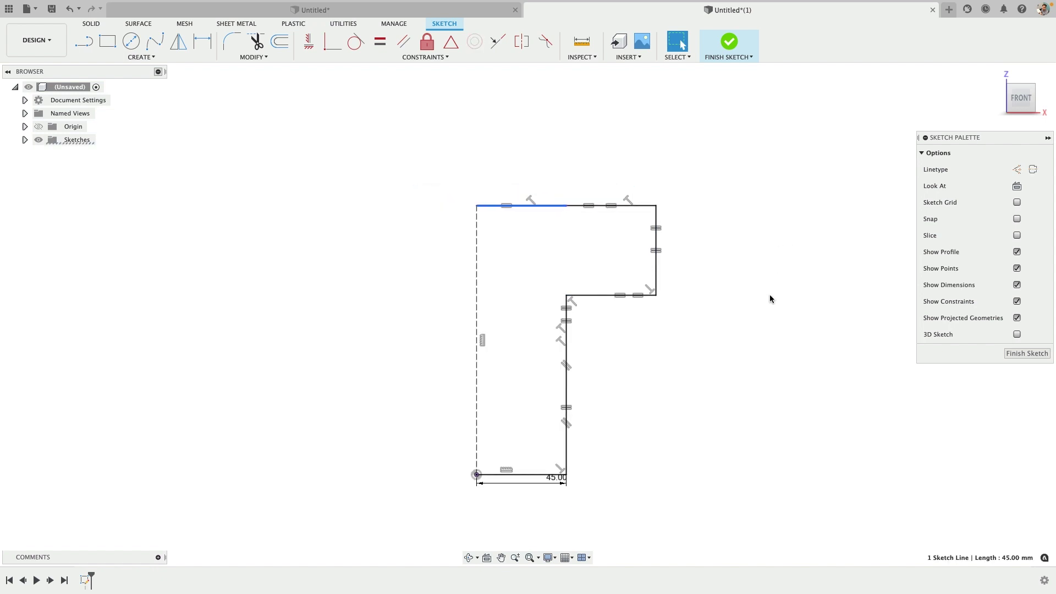
Step: Mirror all half-outline lines across the dashed centreline with the Mirror command
text(smirr)
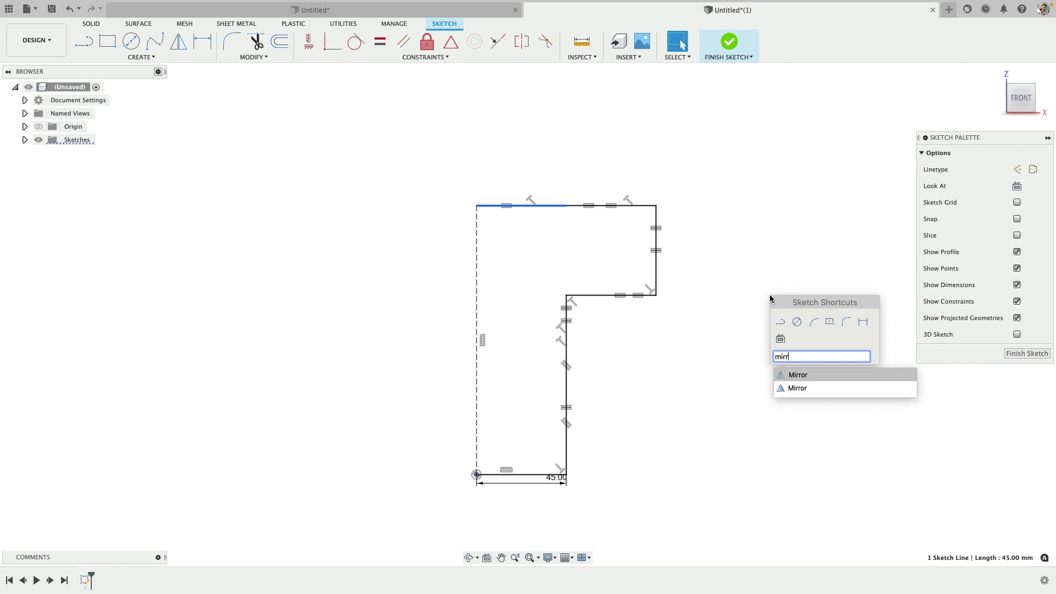
key(Return)
mouse_move(699, 188)
mouse_down()
mouse_move(538, 275)
mouse_move(510, 505)
mouse_up()
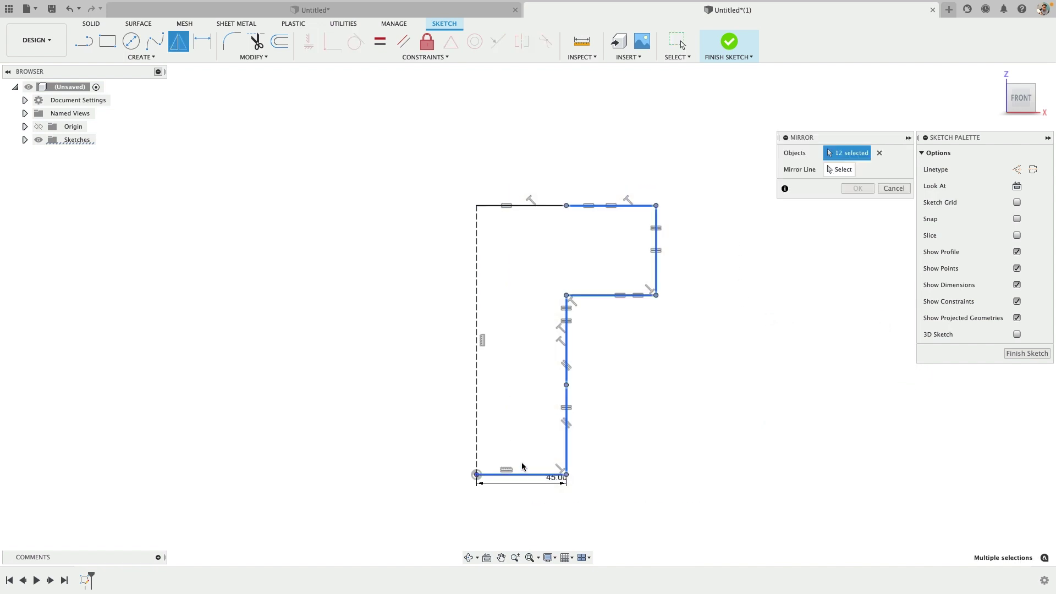
click(539, 206)
click(840, 170)
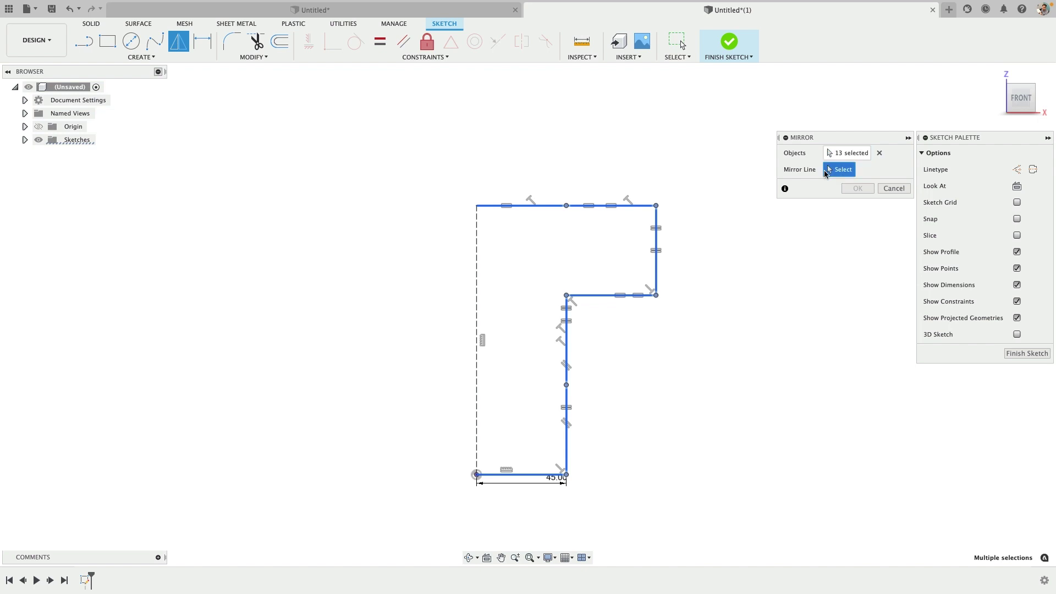
click(477, 272)
click(858, 188)
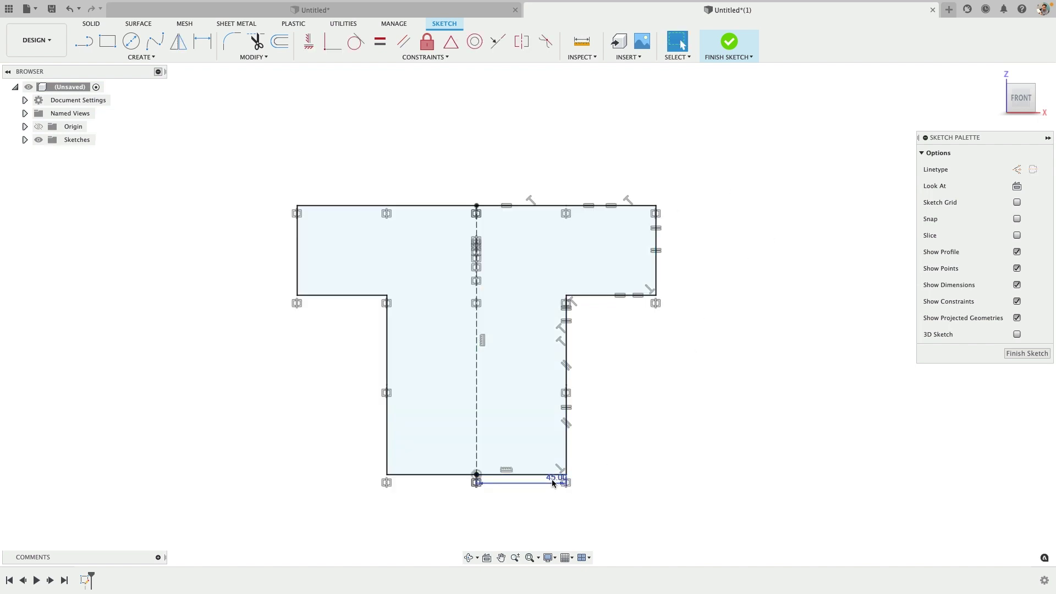
Step: Edit the bottom dimension from 45 to 55 mm so the whole T enlarges
key(d)
click(546, 494)
text(55)
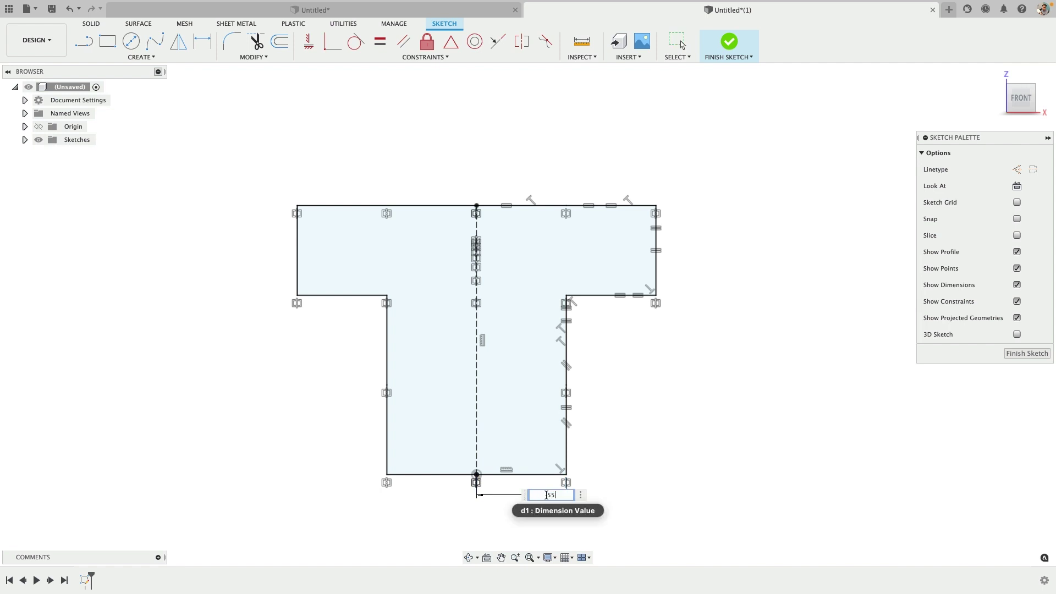
key(Return)
key(Escape)
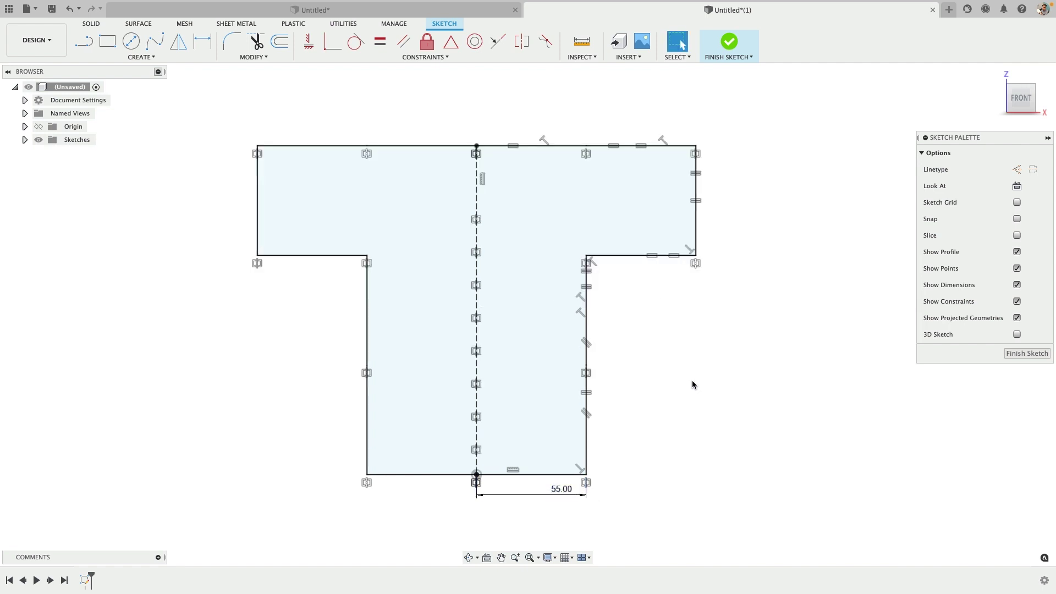
scroll(692, 381, down, 3)
scroll(692, 381, up, 1)
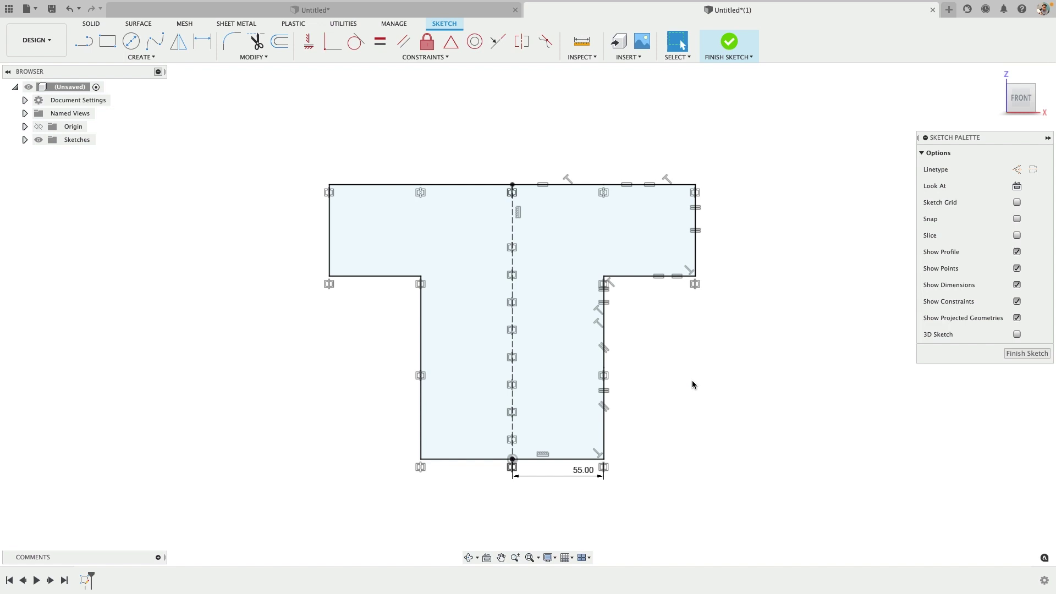